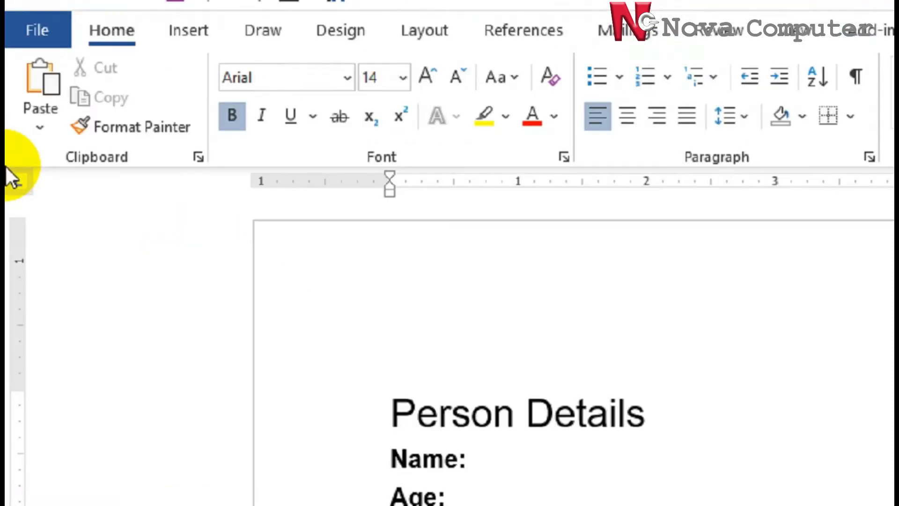
In File > Options > Customize Ribbon, check Developer among the main tabs and confirm with OK
click(45, 30)
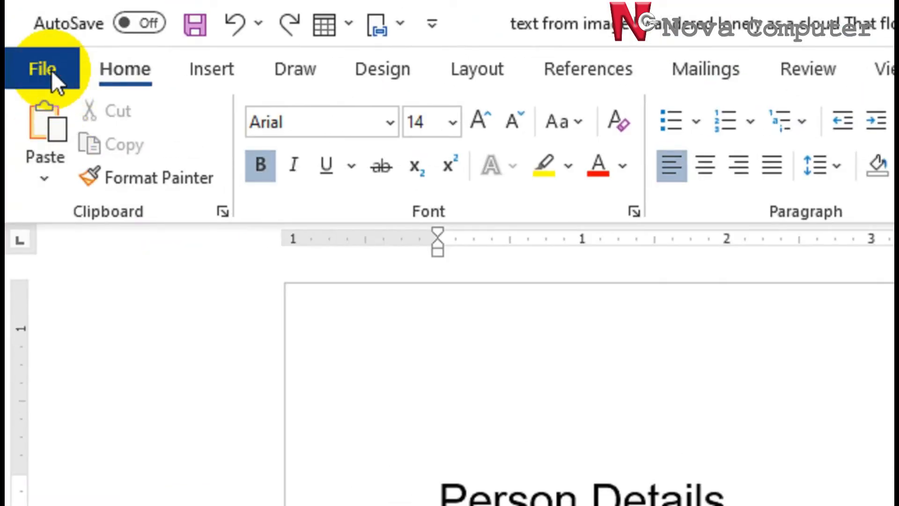
click(46, 70)
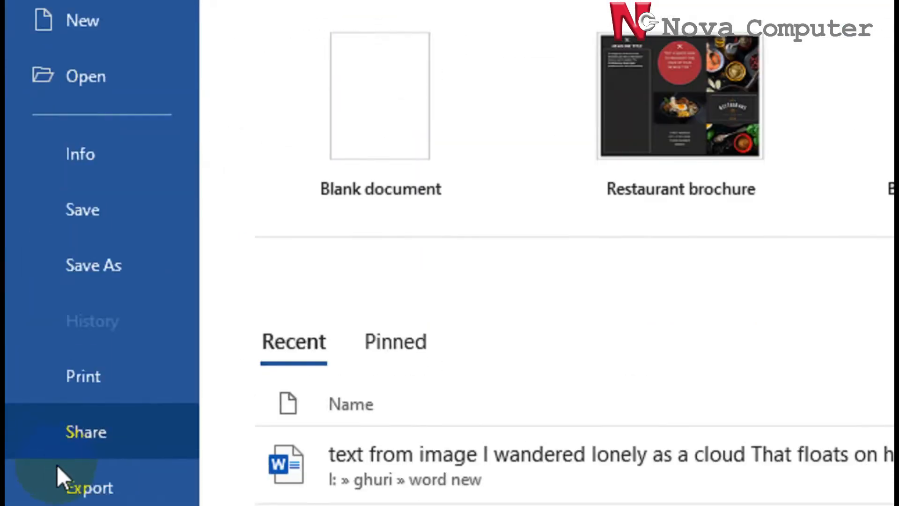
click(89, 454)
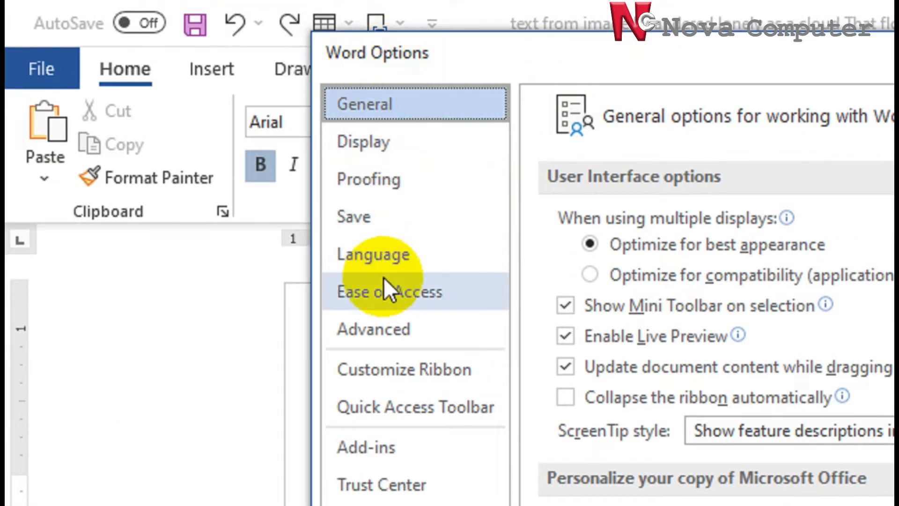
click(424, 375)
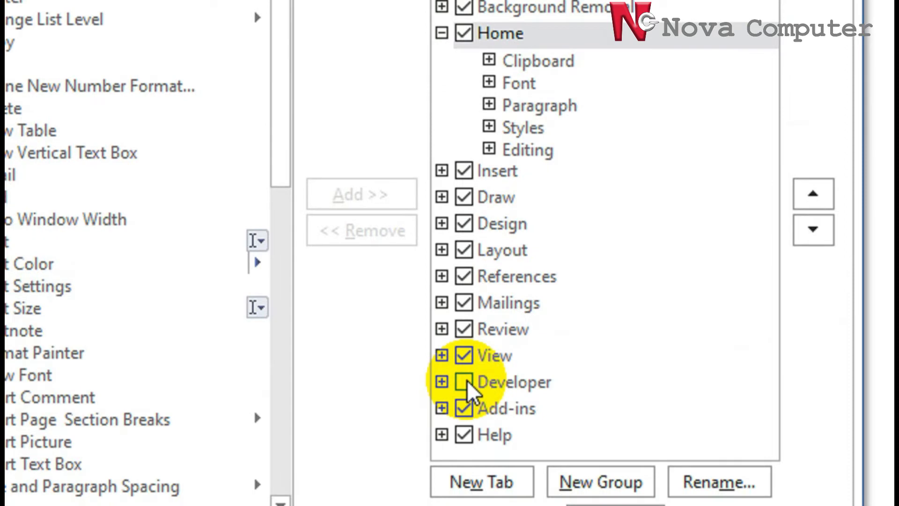
click(467, 384)
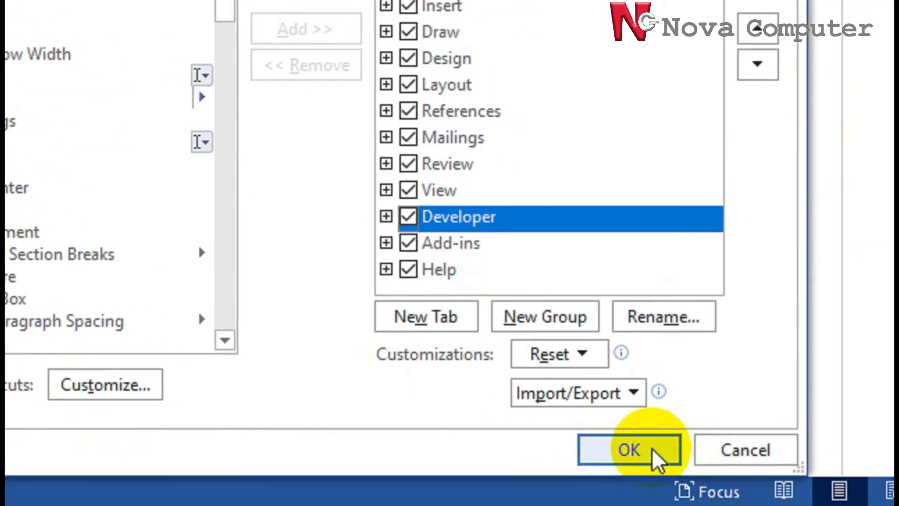
click(677, 476)
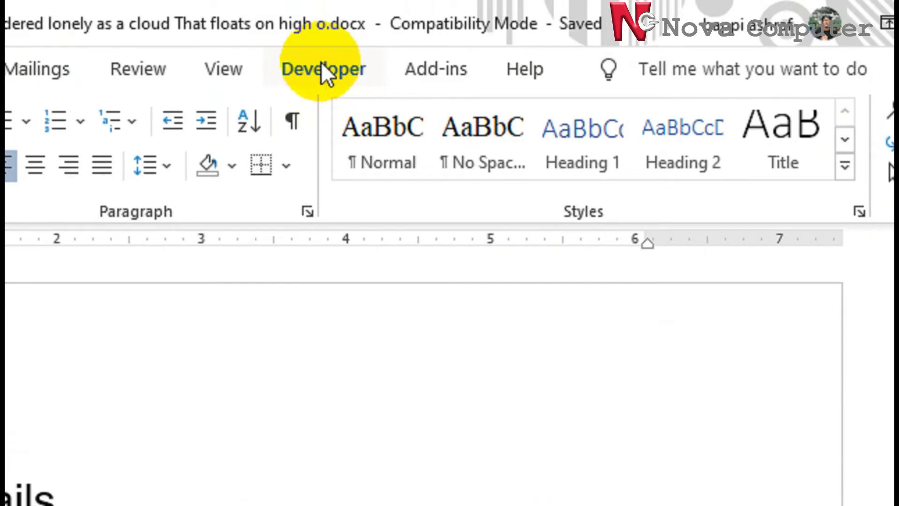
Insert a rich text content control after Name: and type a full name, capitalising the surname
click(321, 65)
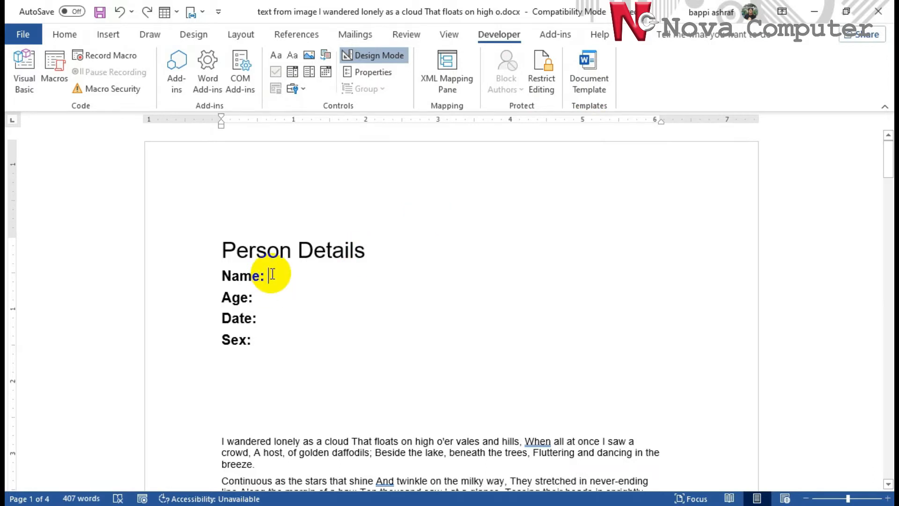
click(277, 56)
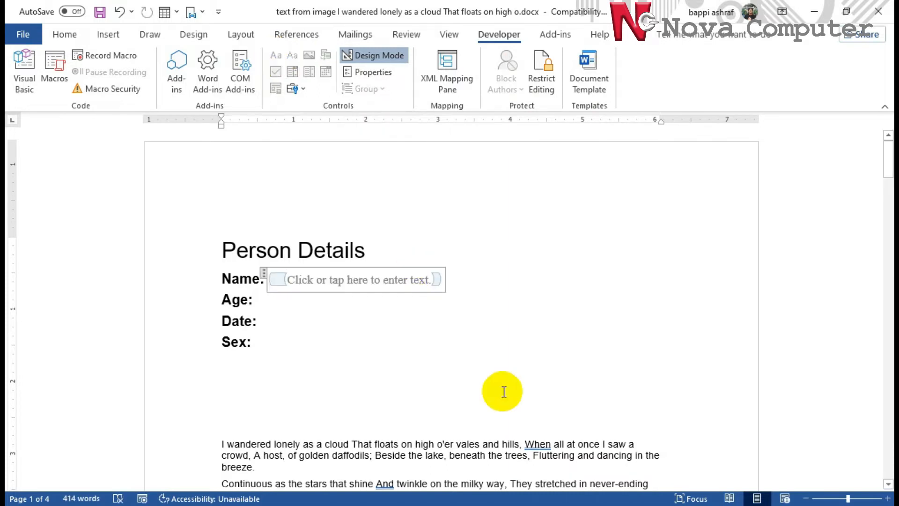
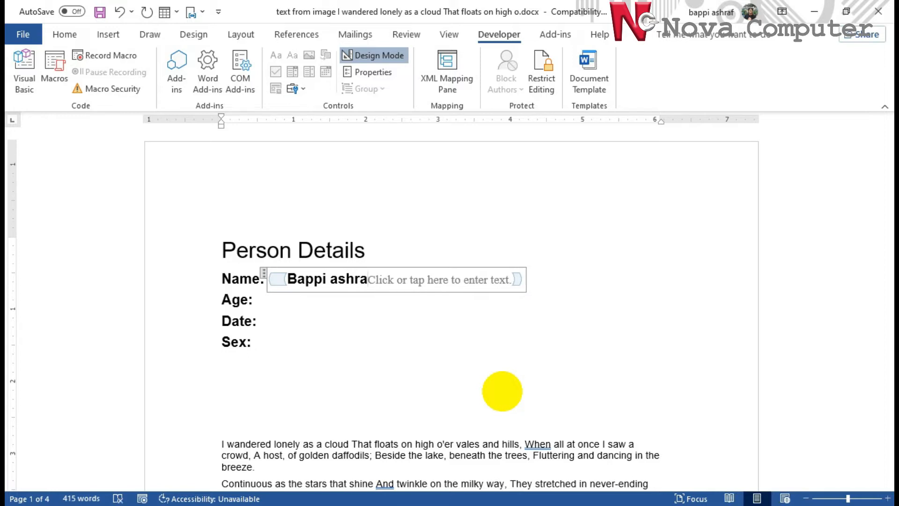
key(Left)
key(Left)
key(Left)
key(Left)
key(Left)
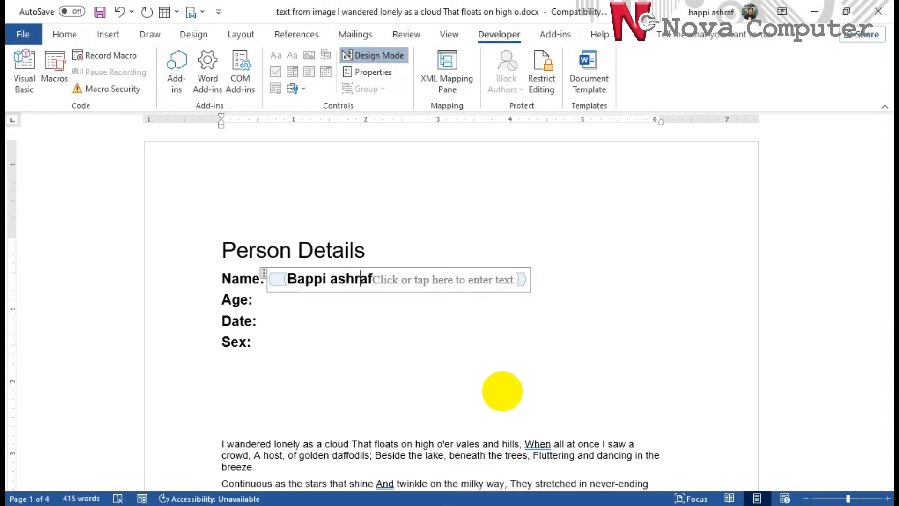
key(BackSpace)
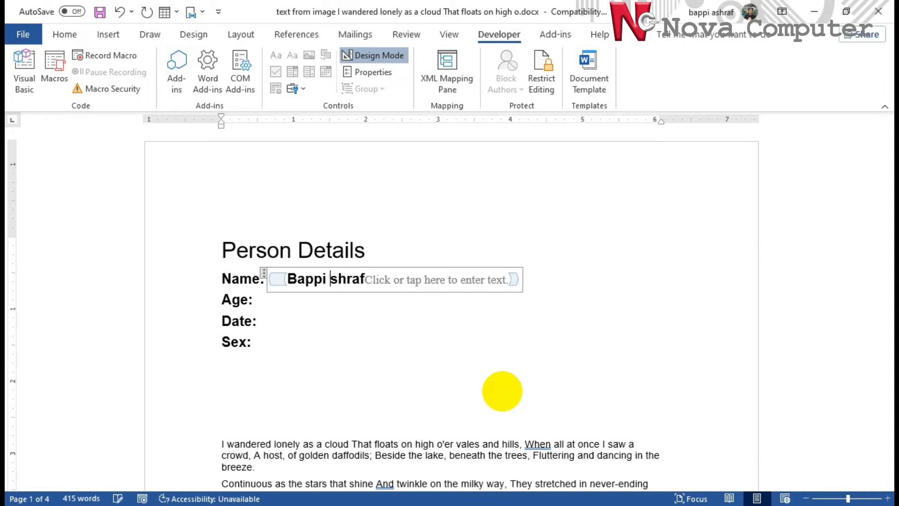
text(A)
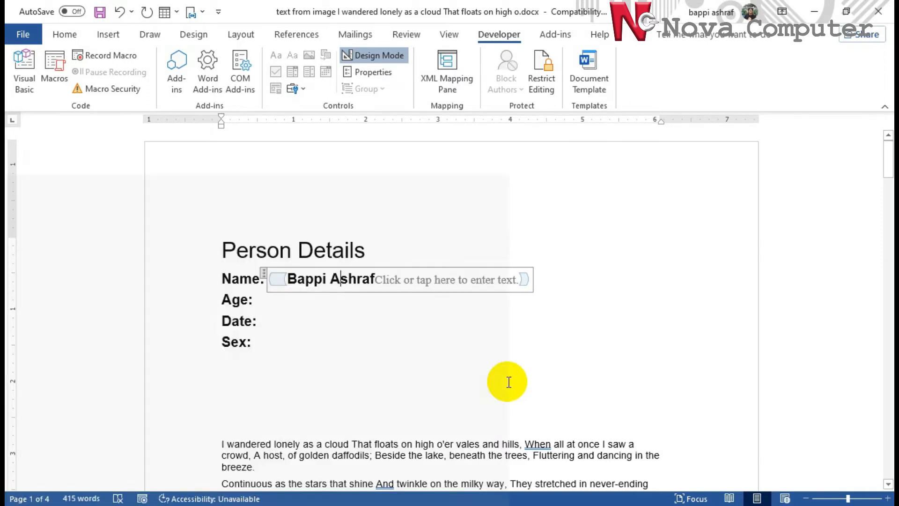
click(507, 382)
click(410, 281)
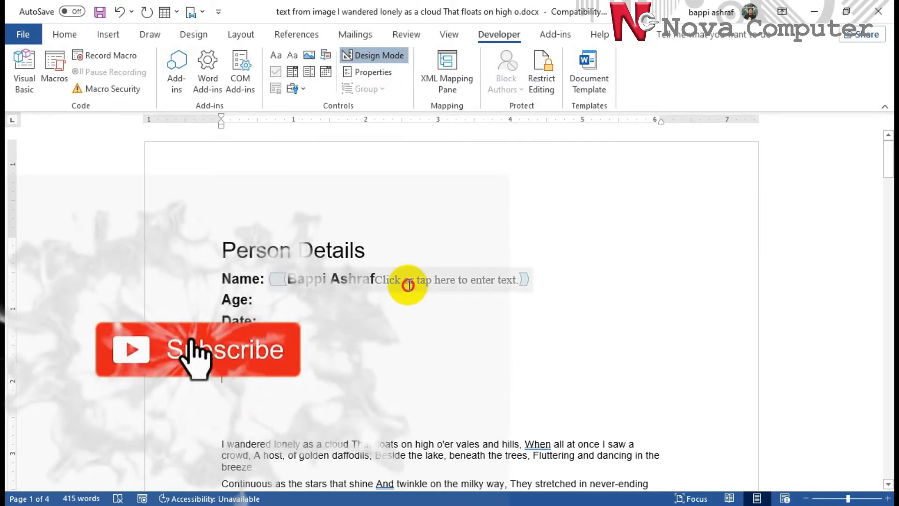
click(295, 340)
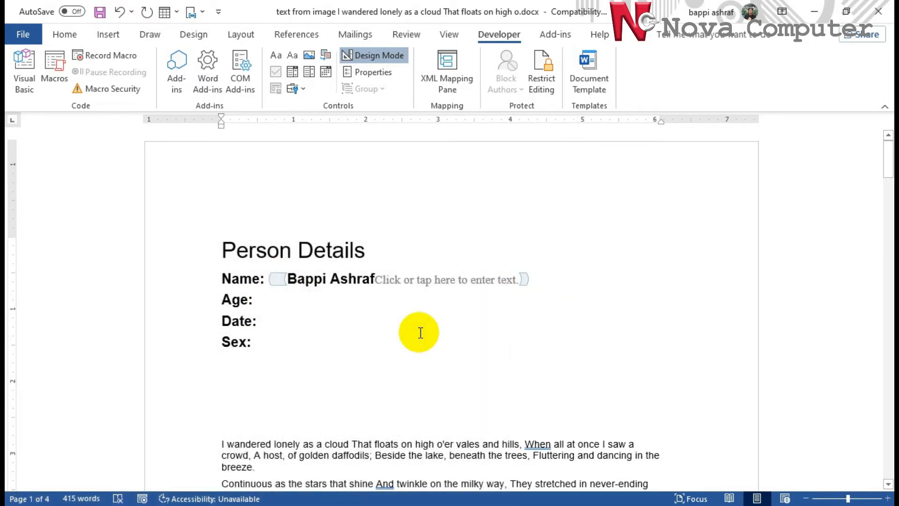
Turn off Design Mode, add a drop-down list control after Age:, and open its Properties dialog
click(381, 56)
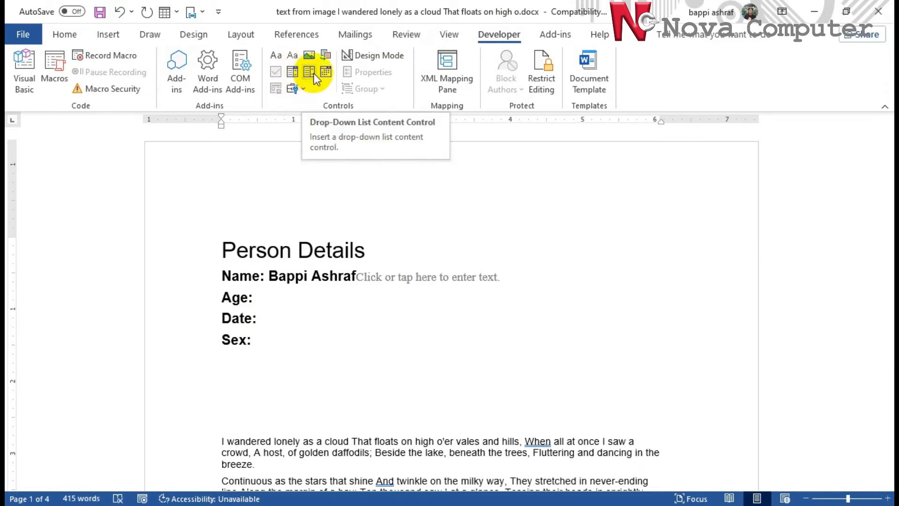
click(314, 74)
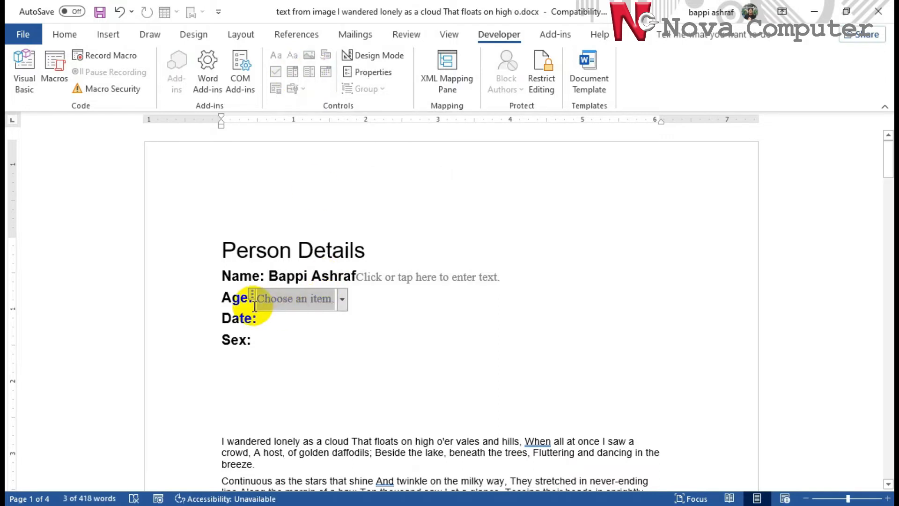
click(341, 301)
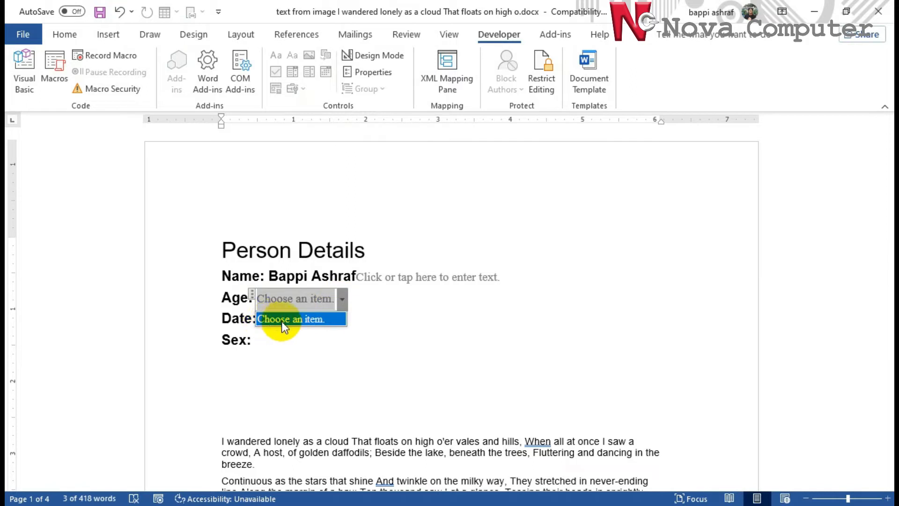
click(311, 300)
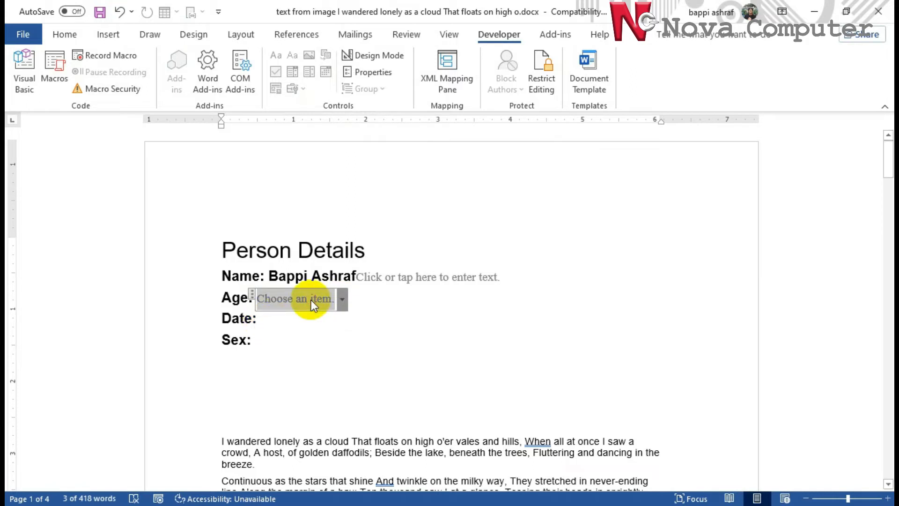
click(385, 73)
drag(423, 92, 594, 81)
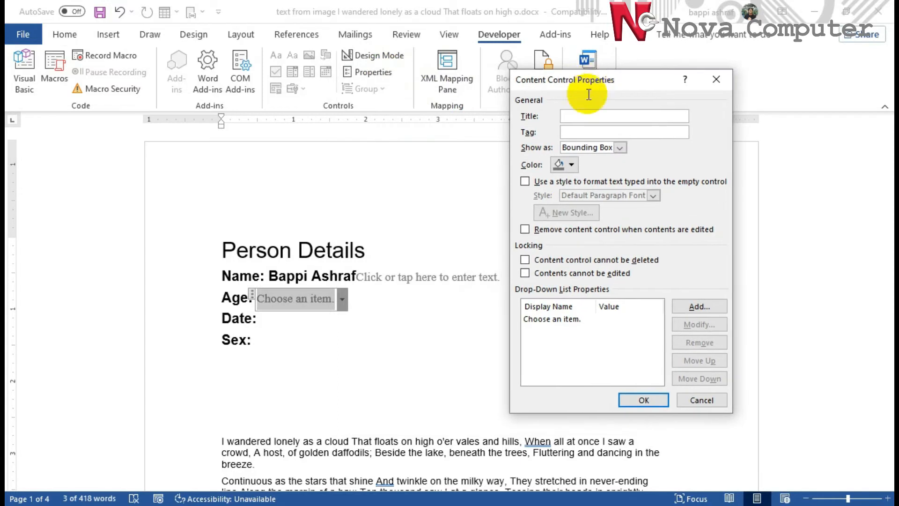
Remove the placeholder entry and add the age choices 20-29 and 30-39
click(559, 319)
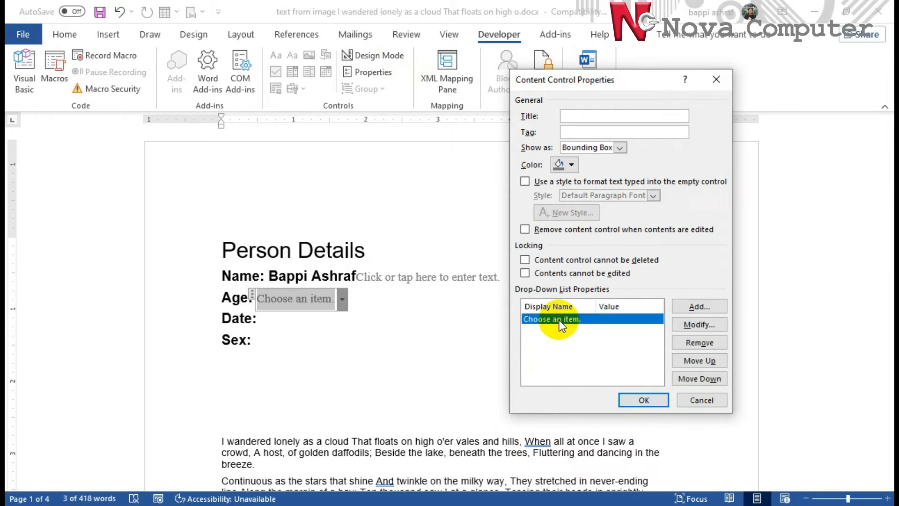
click(707, 343)
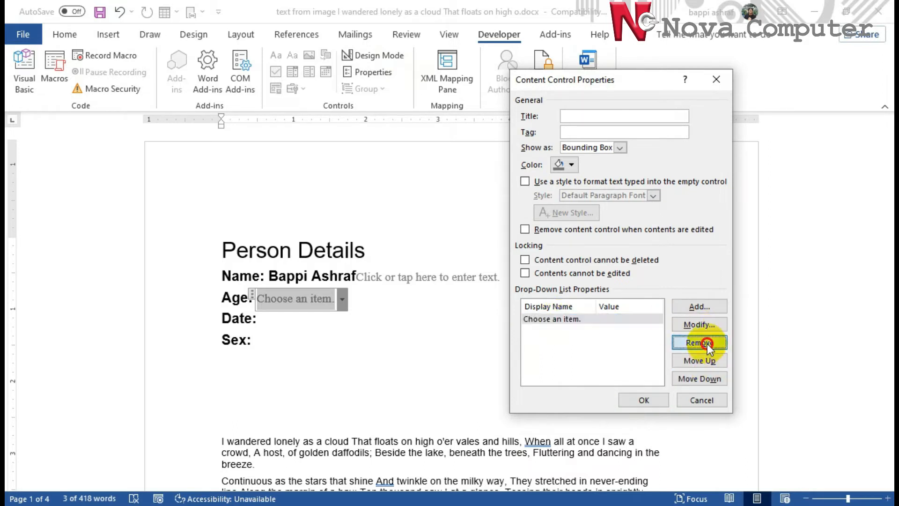
click(694, 306)
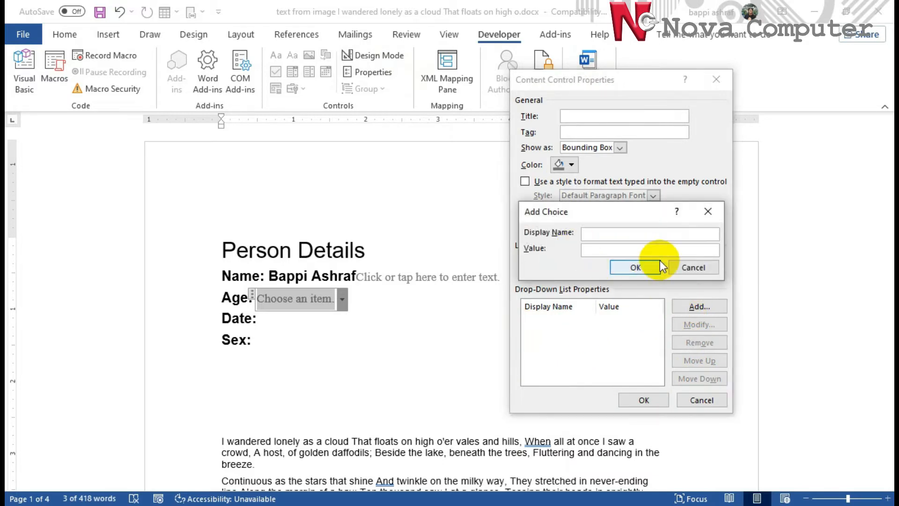
text(20-29)
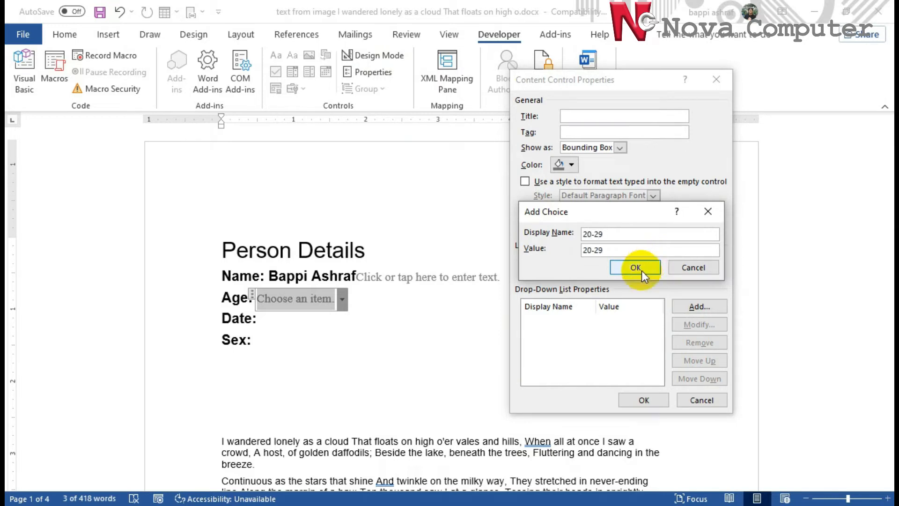
click(641, 269)
click(697, 306)
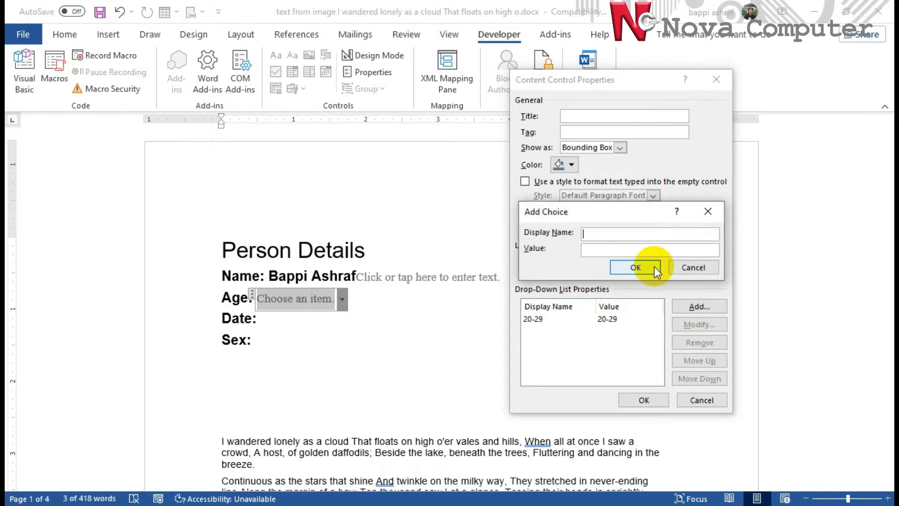
text(30-39)
click(654, 266)
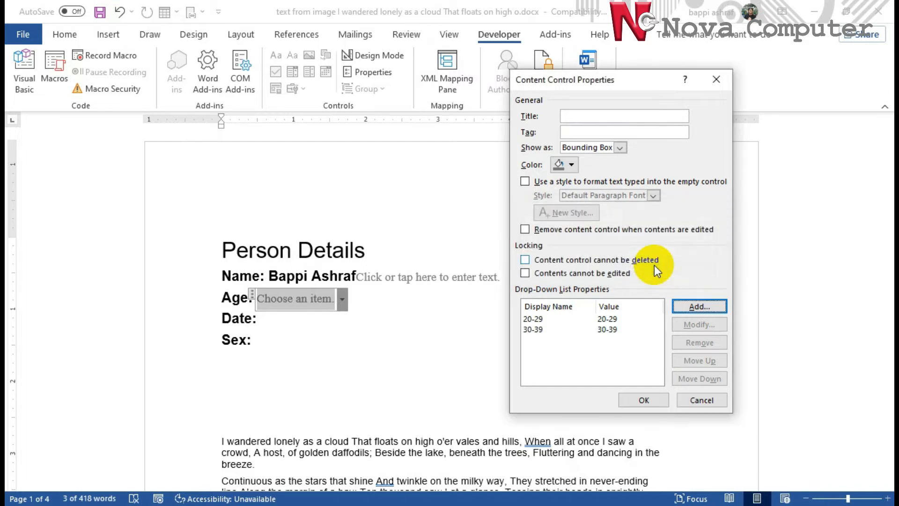
Add the age choices 40-49, 50-59 and 60+ to the list
click(692, 307)
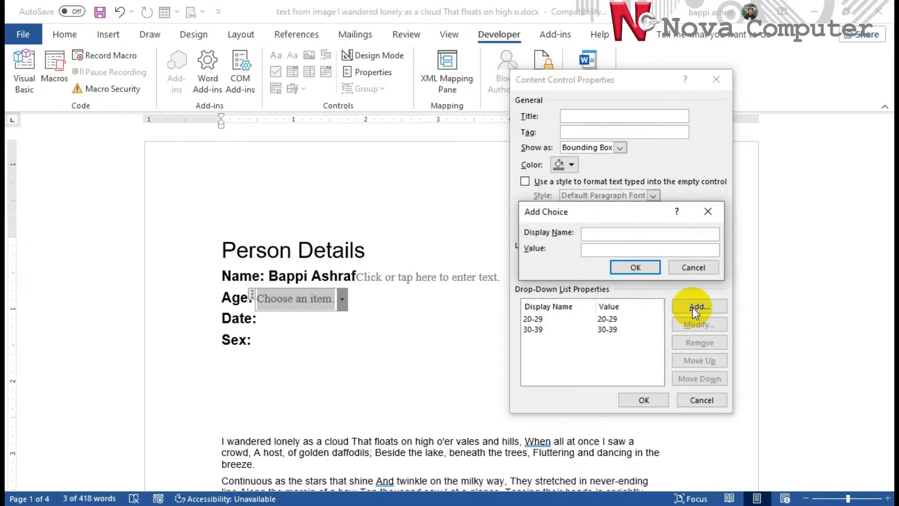
text(40-49)
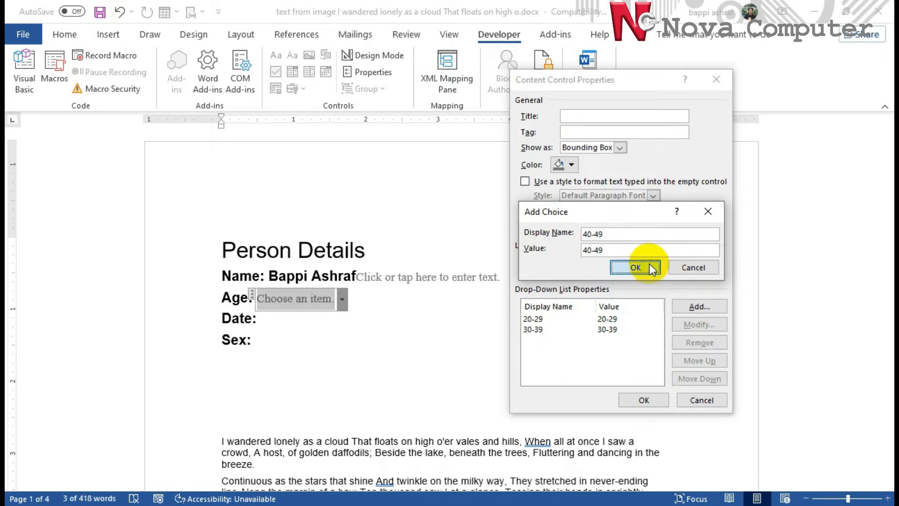
click(651, 268)
click(703, 306)
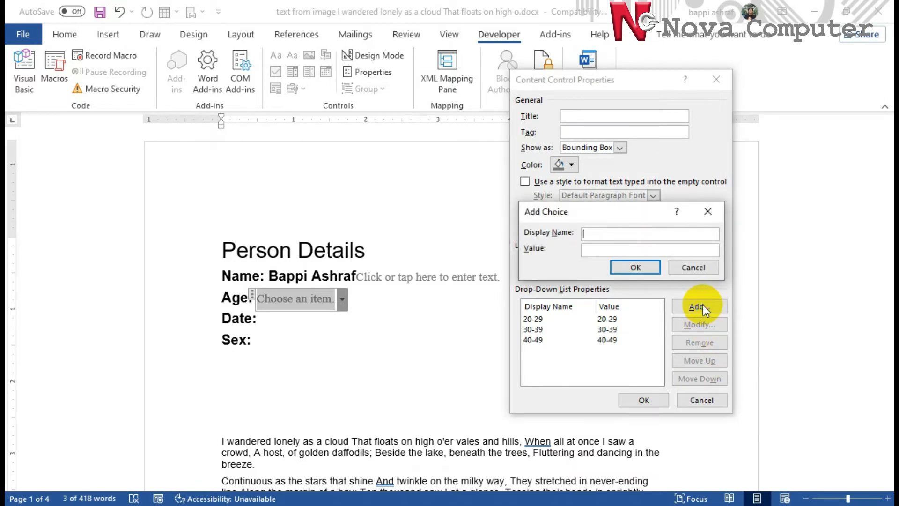
text(50-59)
click(655, 266)
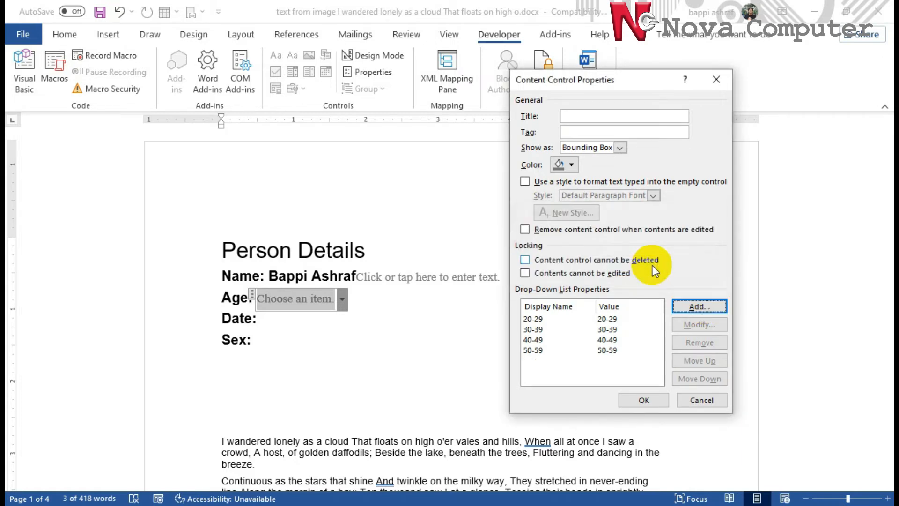
click(700, 308)
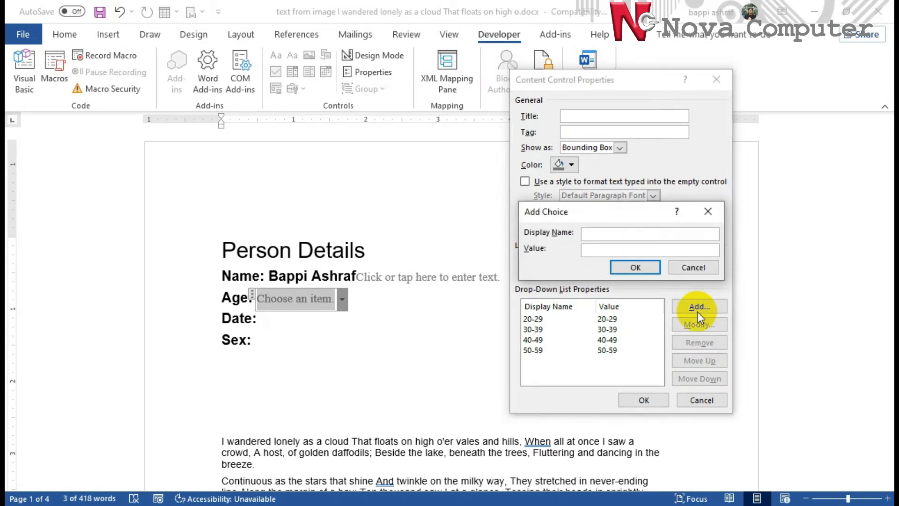
text(60+)
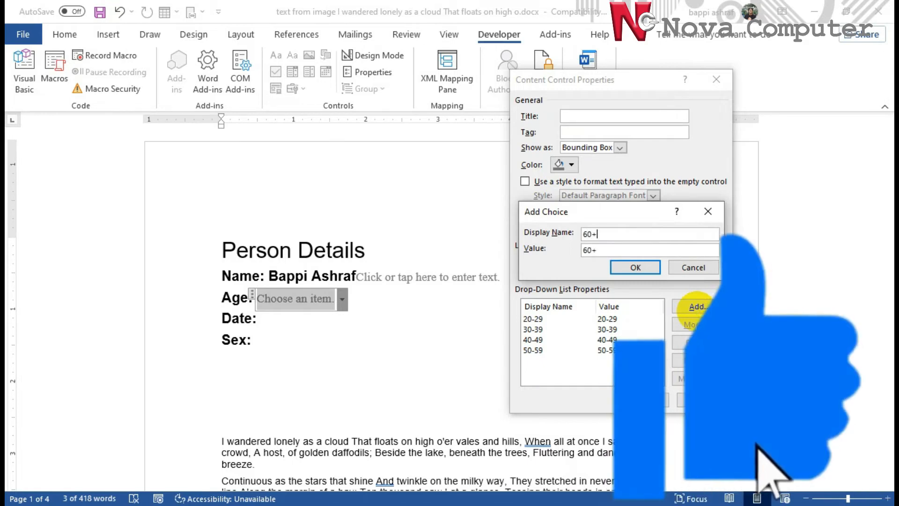
click(636, 268)
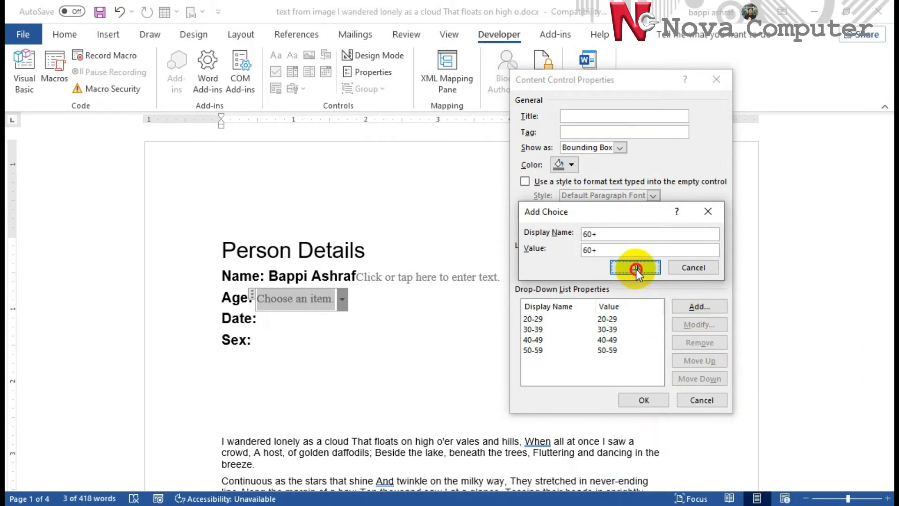
Save the drop-down settings and choose 20-29 as the Age value
click(655, 396)
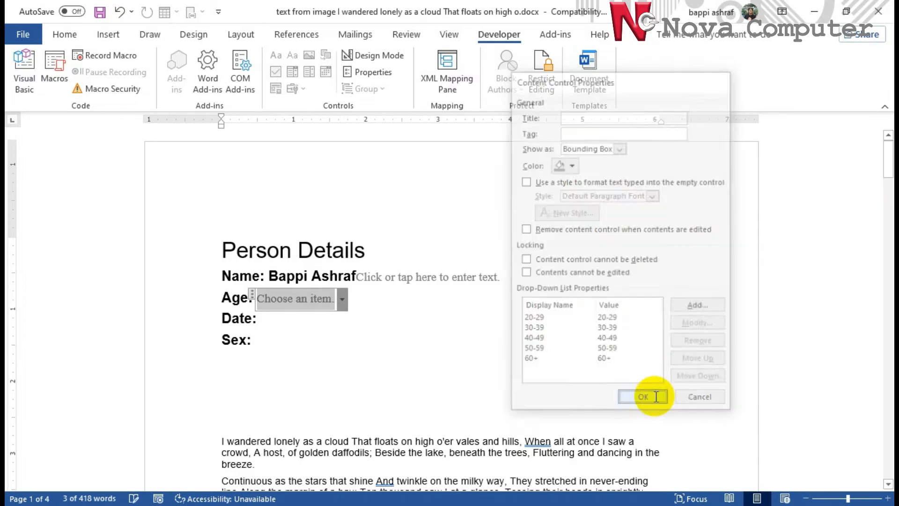
click(341, 299)
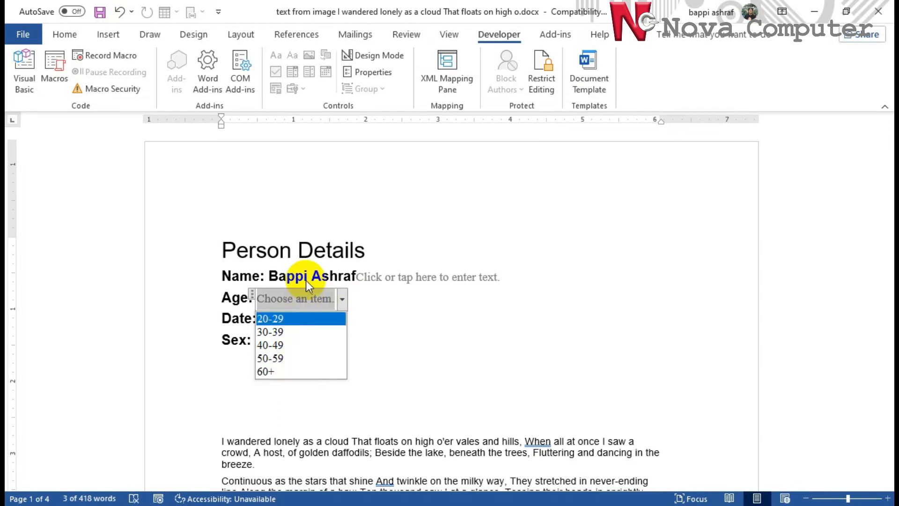
click(294, 319)
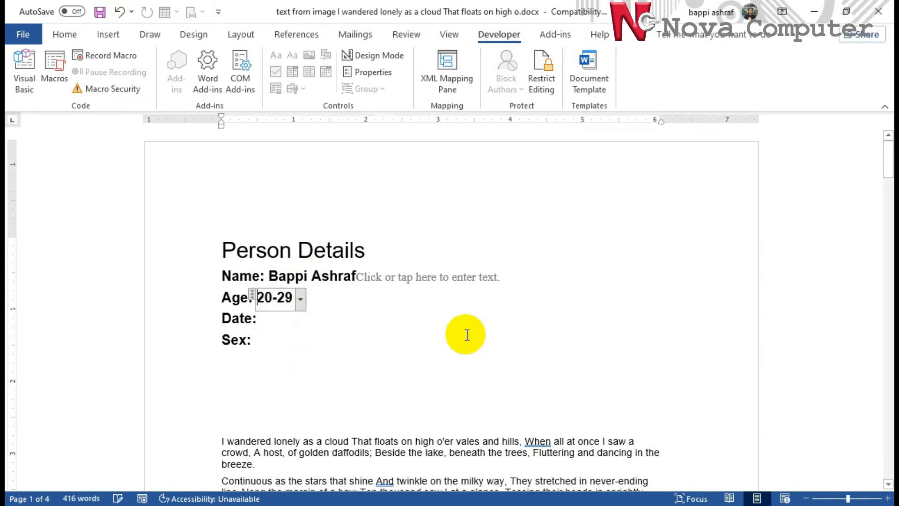
click(264, 320)
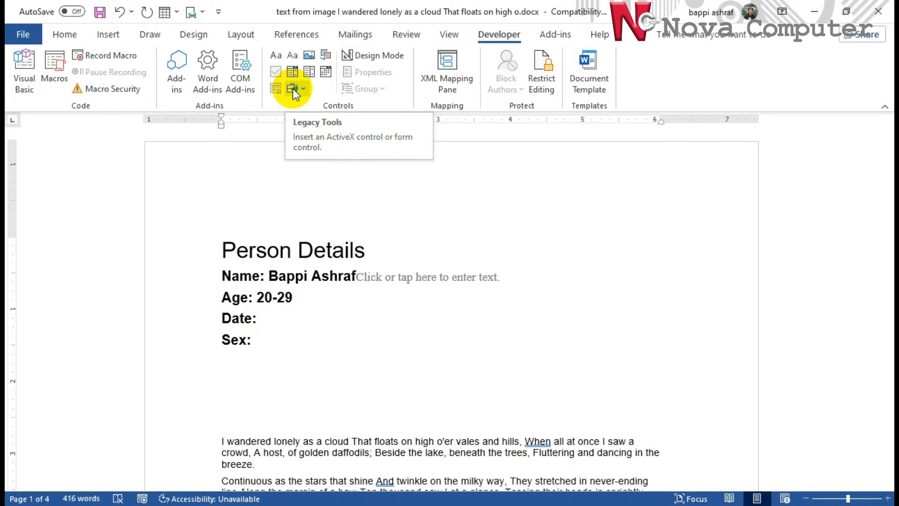
Insert a date picker after Date: and fill it with today's date, 10/20/2021
click(326, 72)
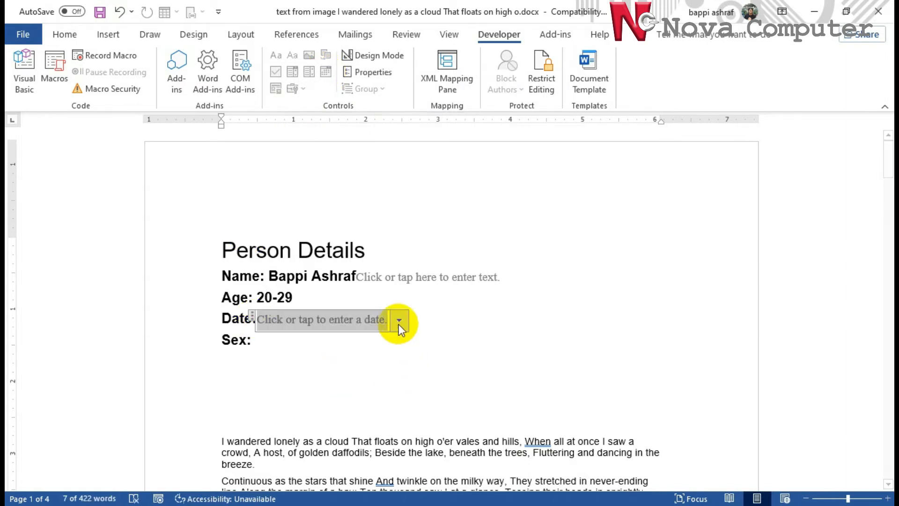
click(399, 321)
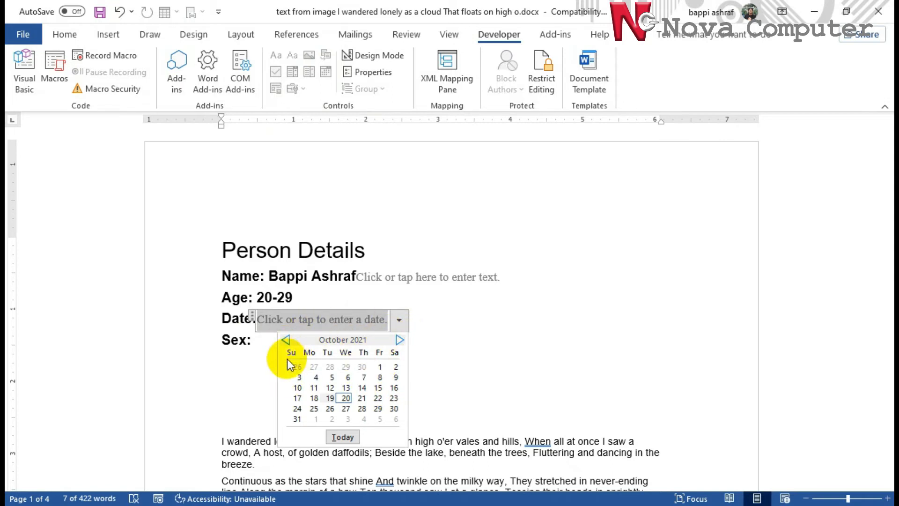
click(341, 438)
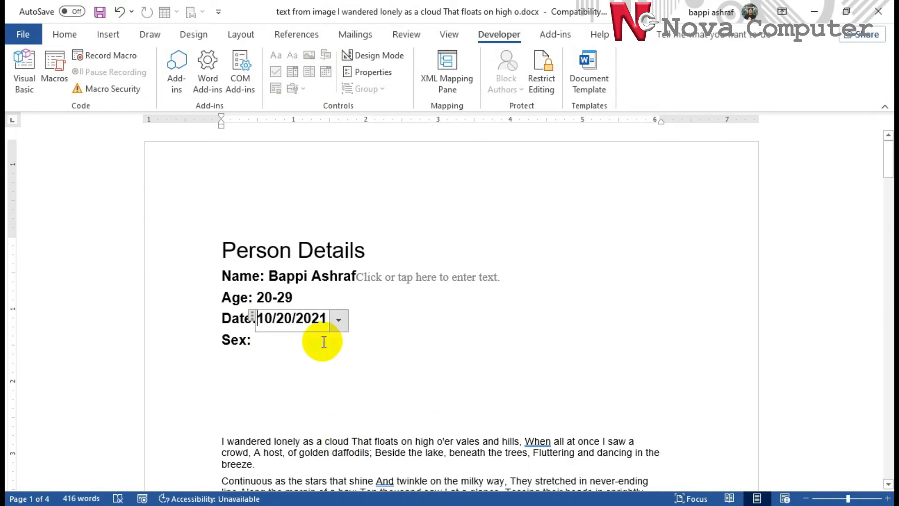
click(265, 343)
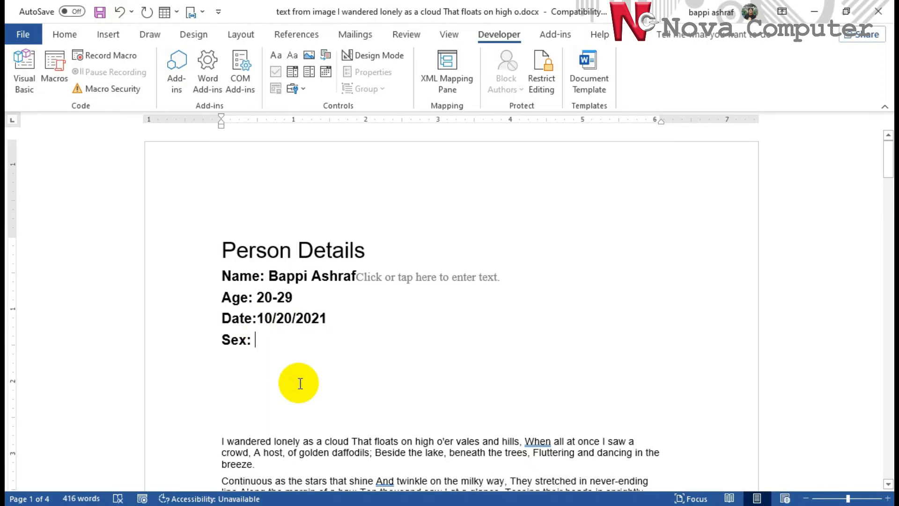
click(305, 88)
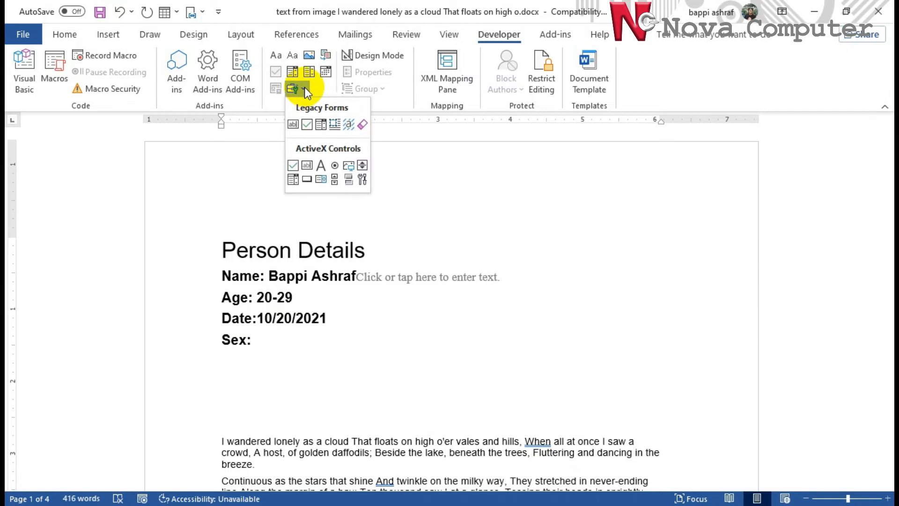
Insert an ActiveX option button after Sex:, widen it, and set its Caption to Male
click(336, 167)
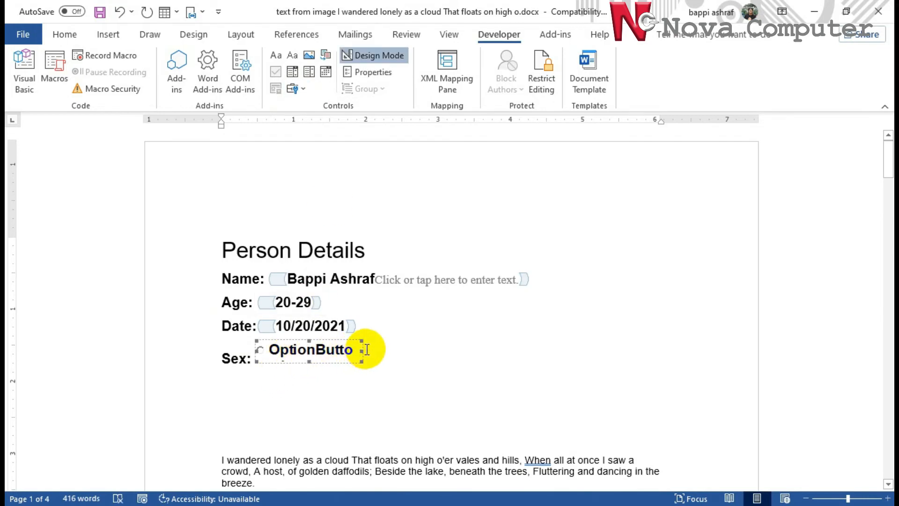
drag(362, 351, 427, 351)
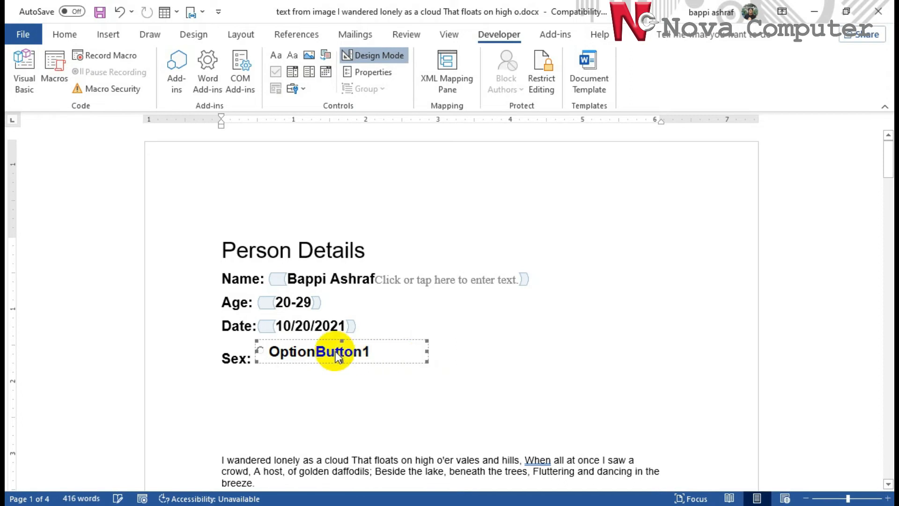
click(358, 71)
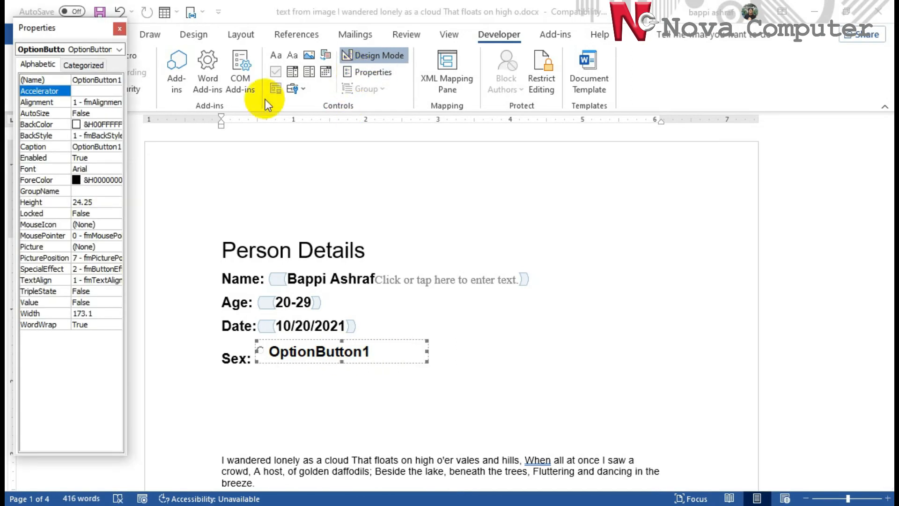
drag(131, 166, 188, 167)
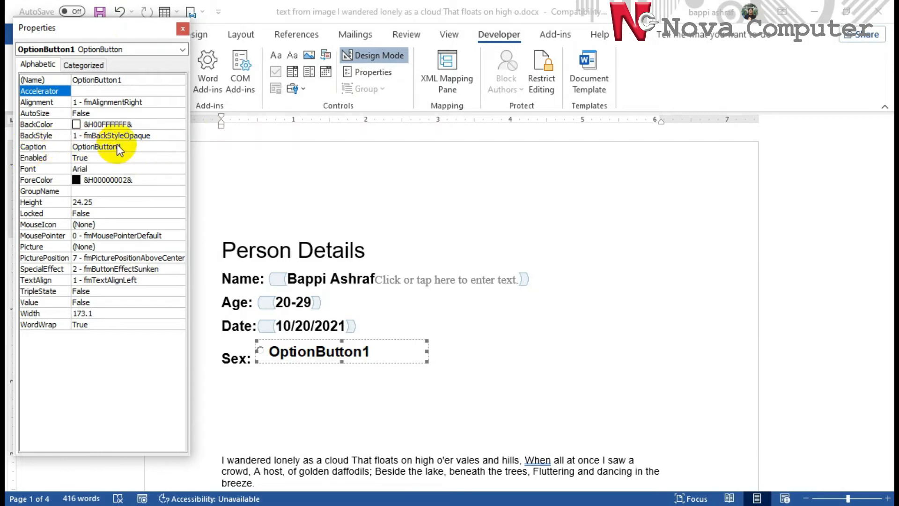
click(124, 147)
drag(123, 147, 74, 147)
click(66, 147)
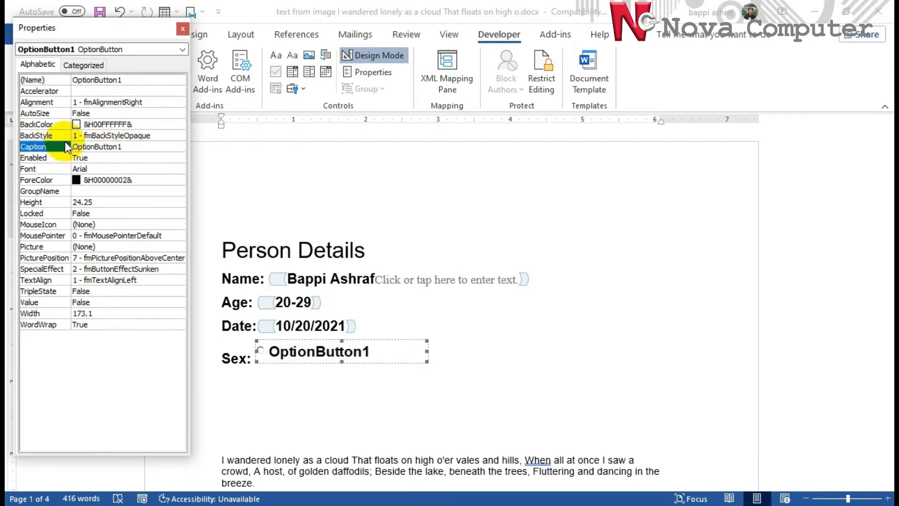
click(130, 147)
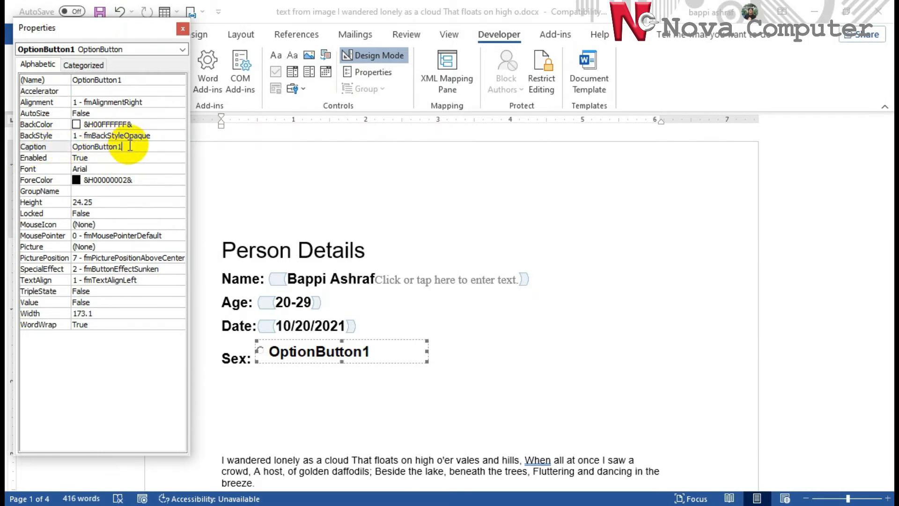
key(BackSpace)
key(BackSpace)
key(BackSpace)
key(BackSpace)
key(BackSpace)
key(BackSpace)
key(BackSpace)
key(BackSpace)
key(BackSpace)
key(BackSpace)
key(BackSpace)
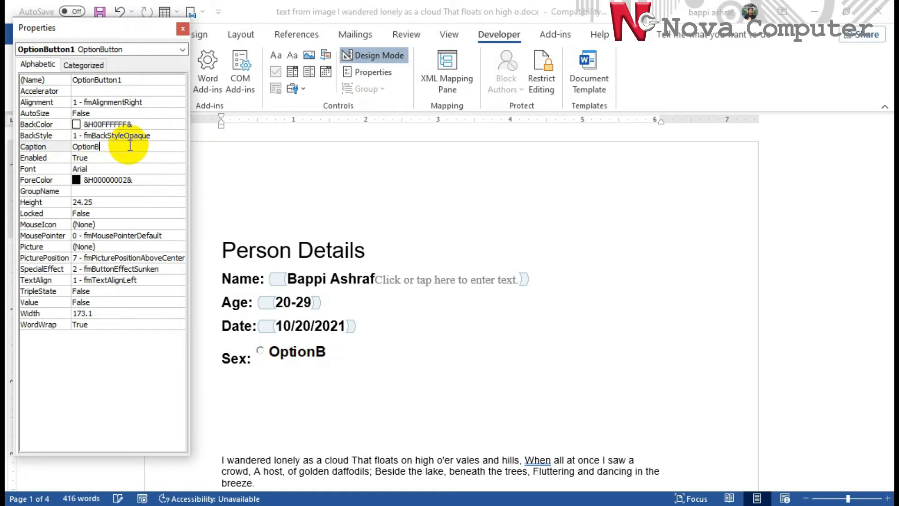
key(BackSpace)
key(BackSpace)
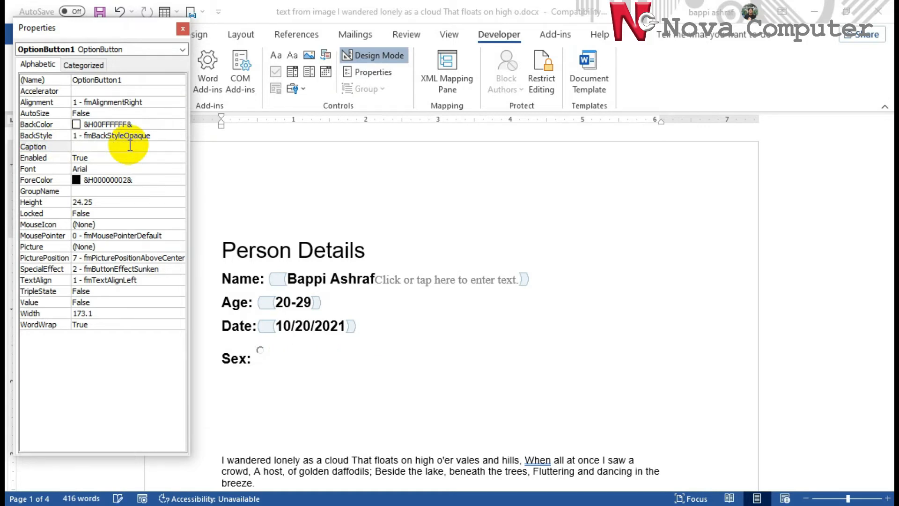
text(Ma)
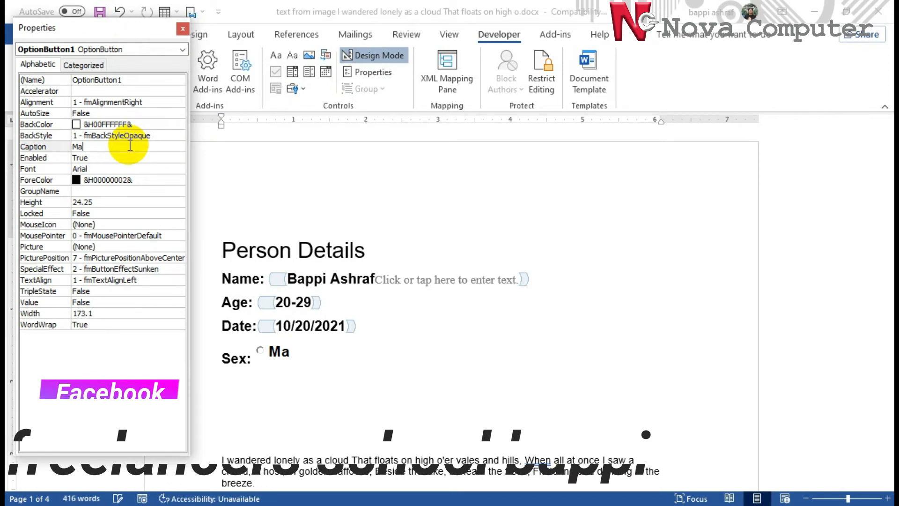
text(le)
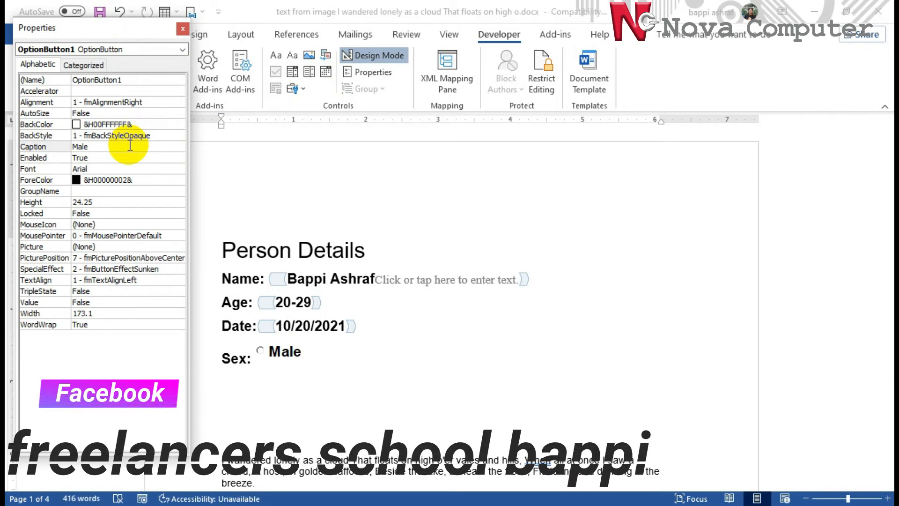
Close the Properties window and place the cursor after the Male option button
click(183, 29)
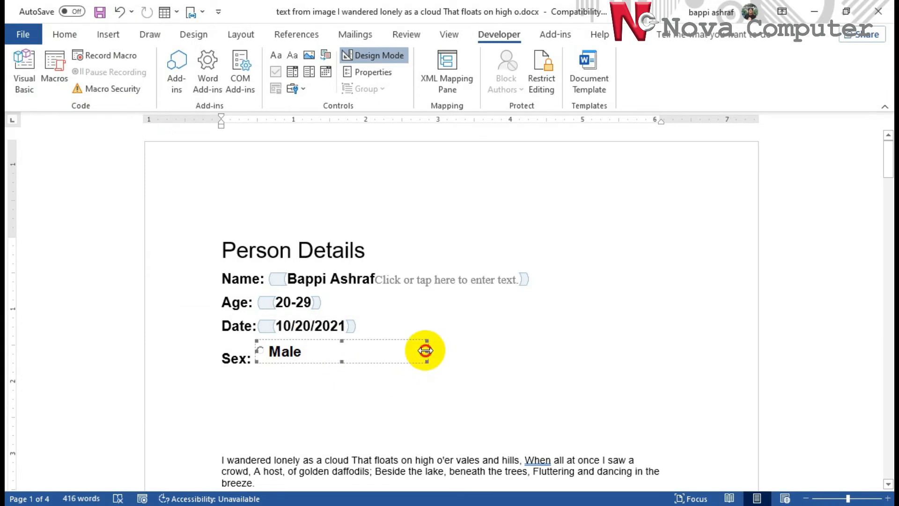
right_click(296, 354)
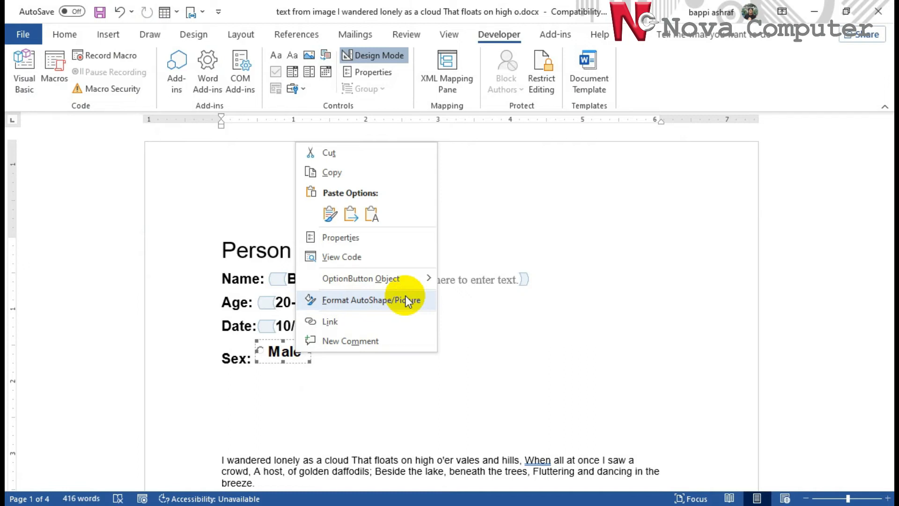
click(435, 398)
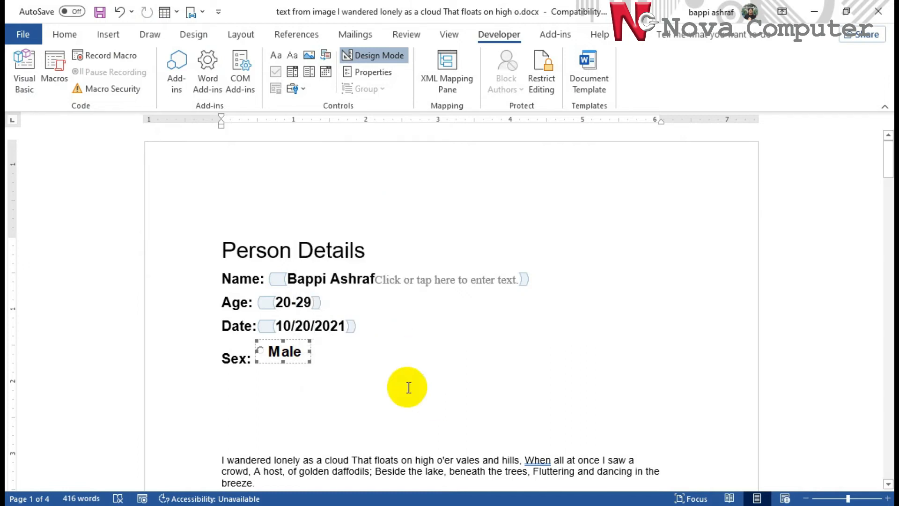
click(361, 356)
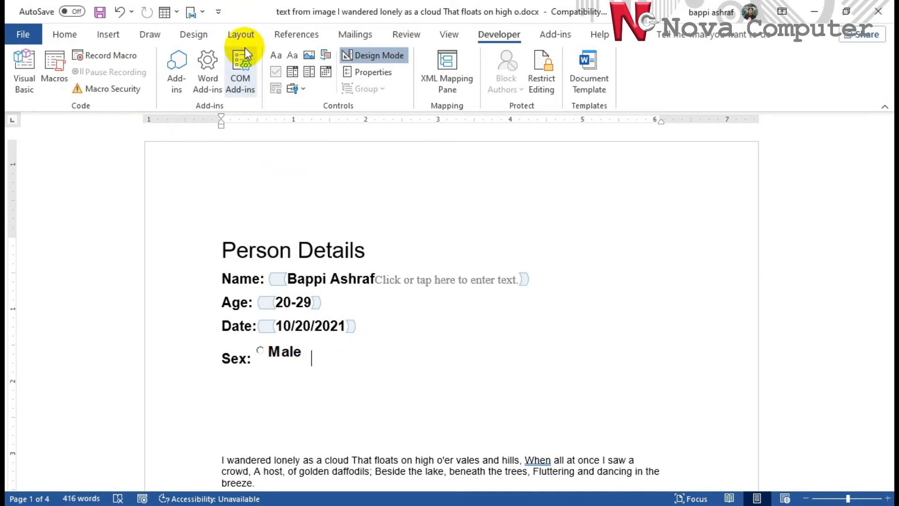
Insert a second option button after Male and set its Caption to Female
click(305, 91)
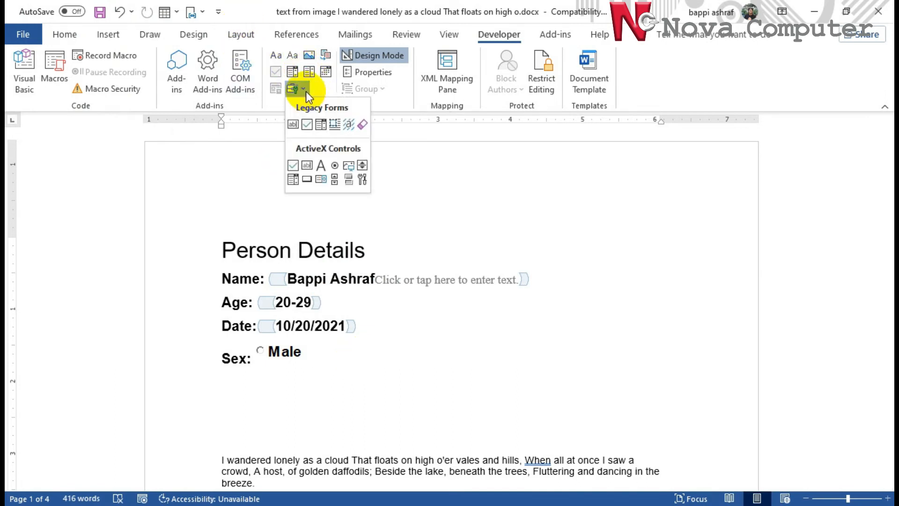
click(335, 165)
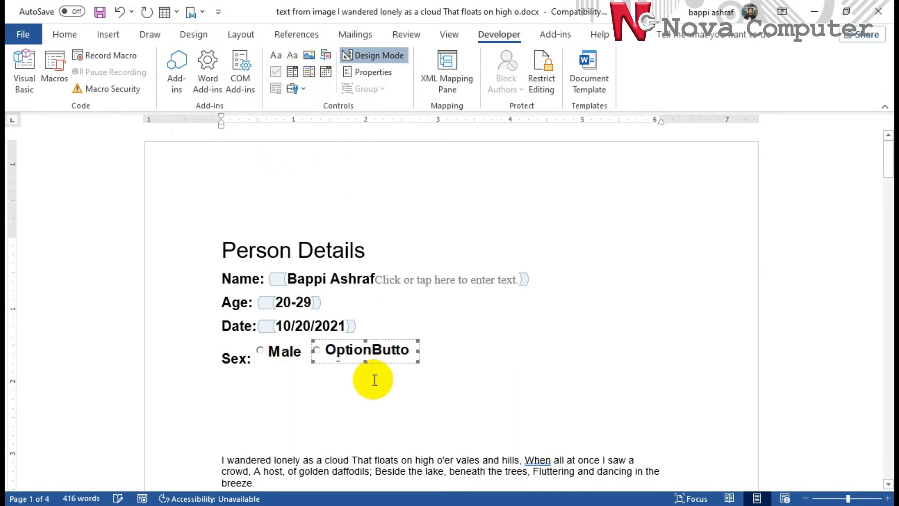
click(383, 75)
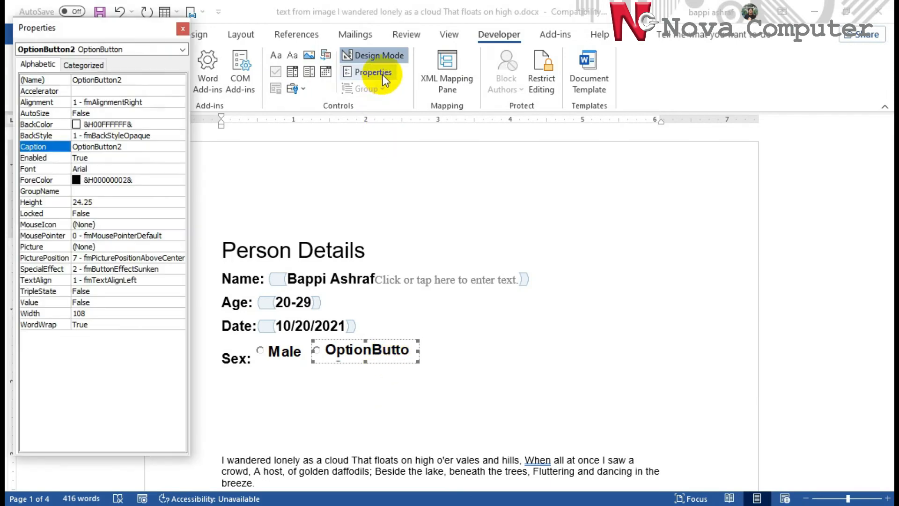
click(122, 146)
double_click(47, 146)
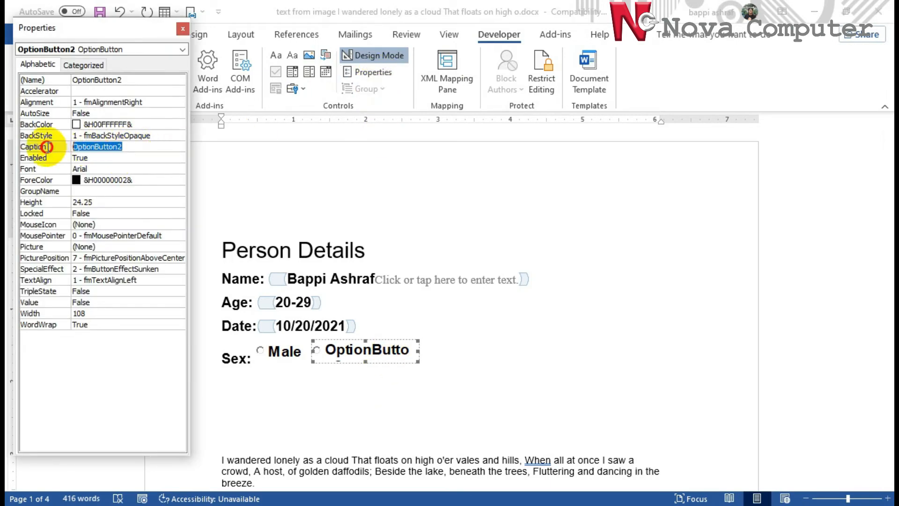
text(Fe)
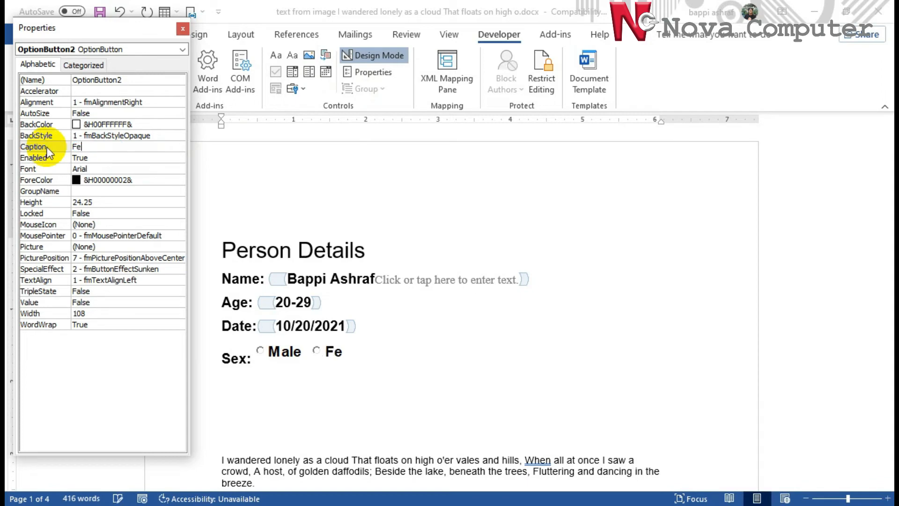
text(male)
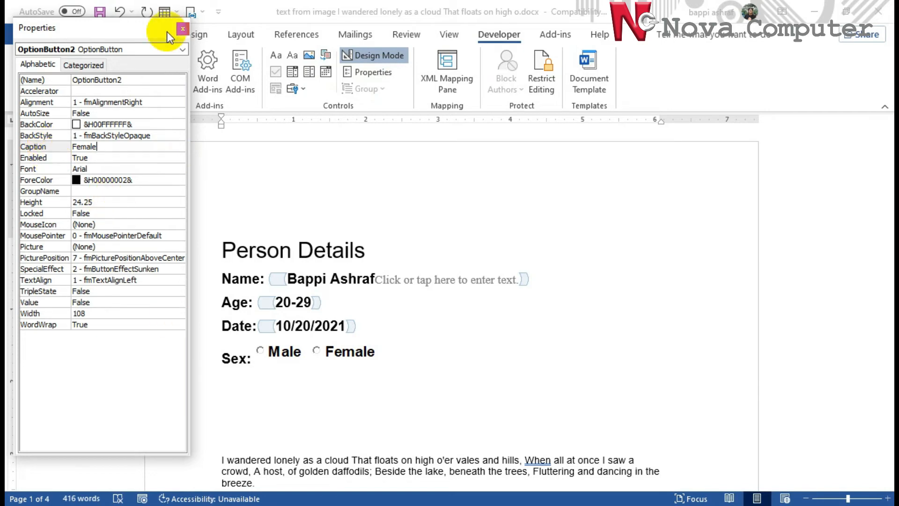
click(183, 29)
click(526, 381)
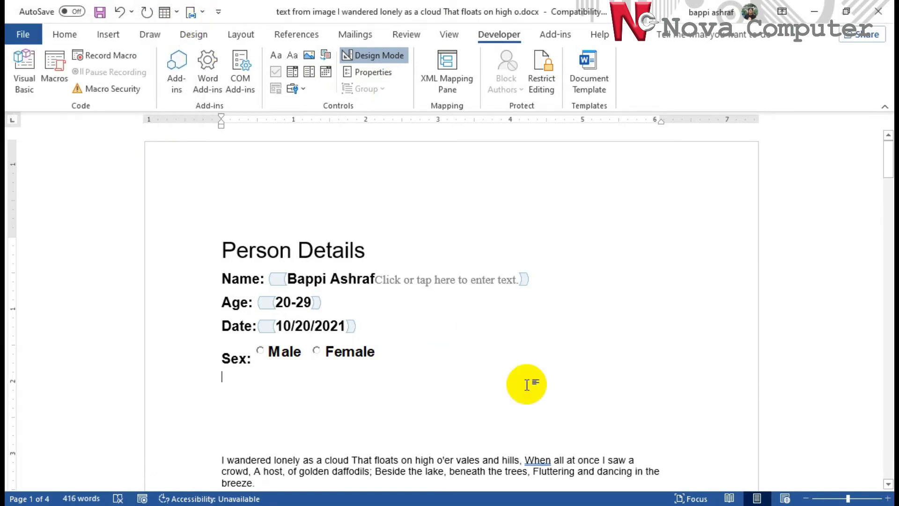
click(352, 355)
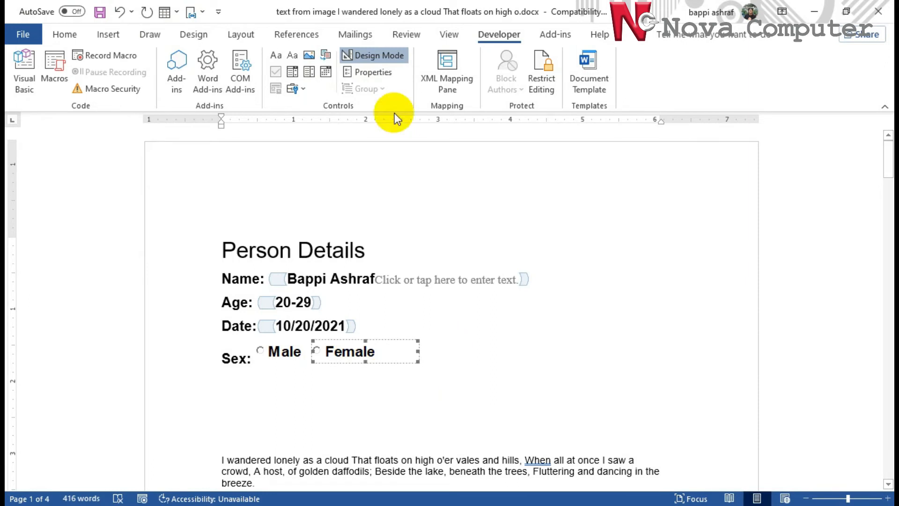
Set the Female button's Value to False and the Male button's Value to True
click(375, 72)
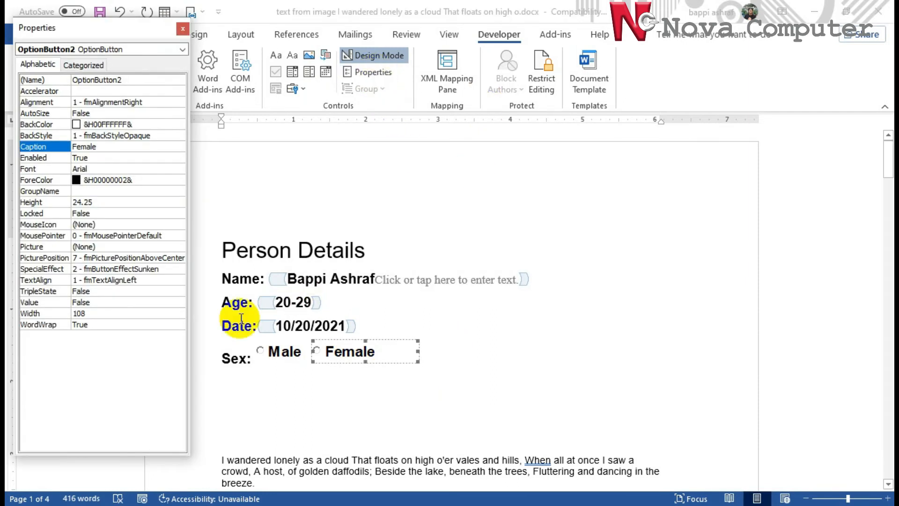
click(91, 304)
click(67, 303)
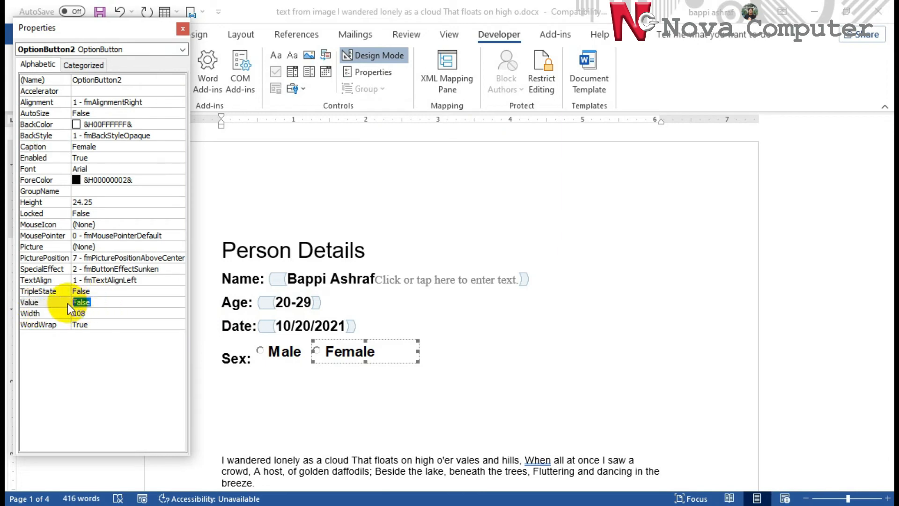
text(True)
key(Return)
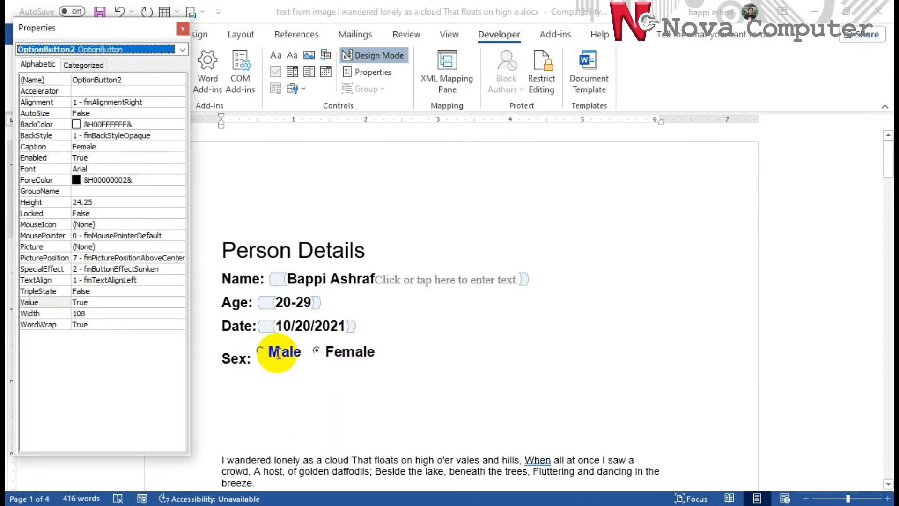
click(91, 302)
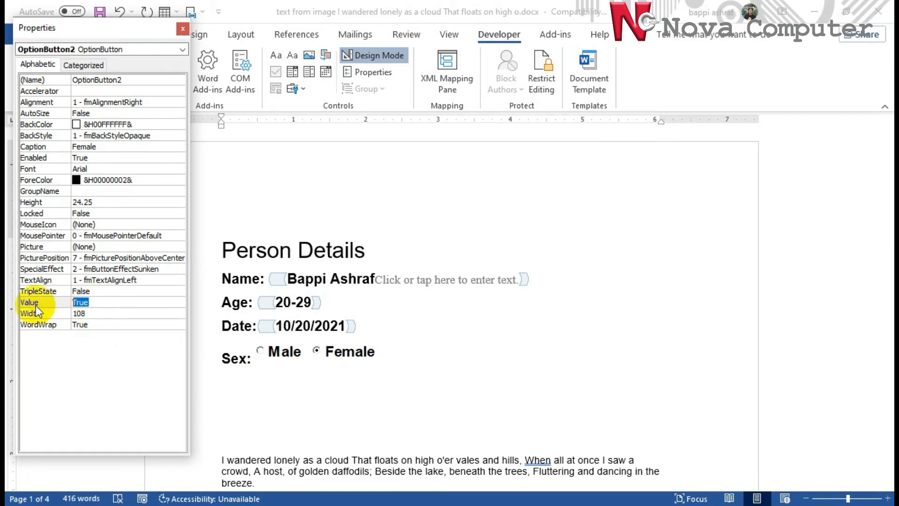
text(False)
click(36, 307)
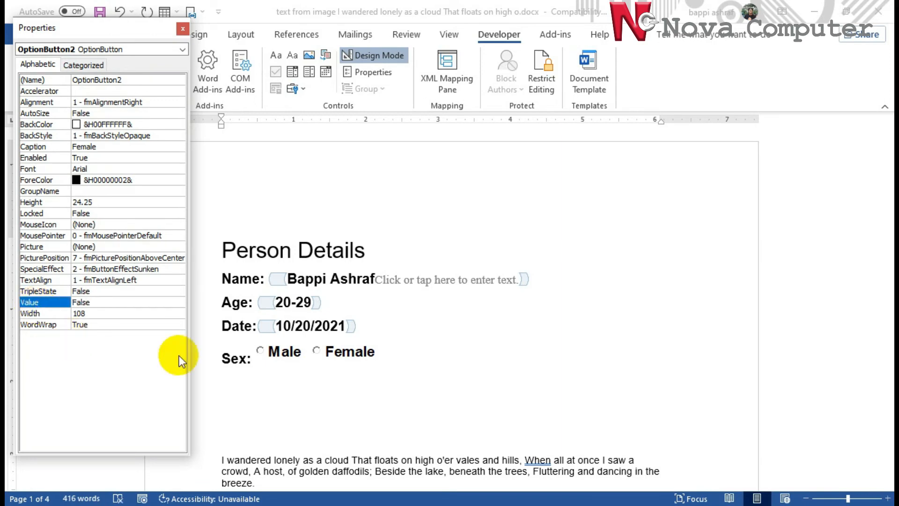
click(275, 352)
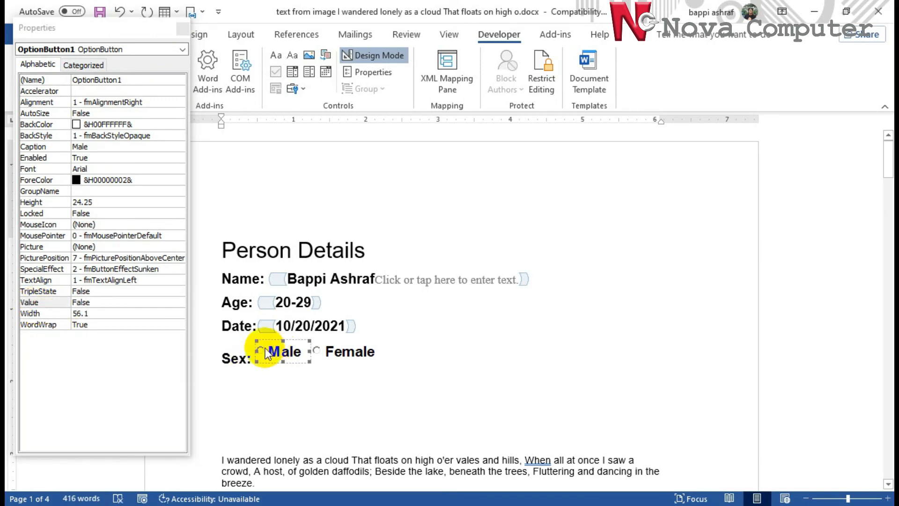
click(97, 302)
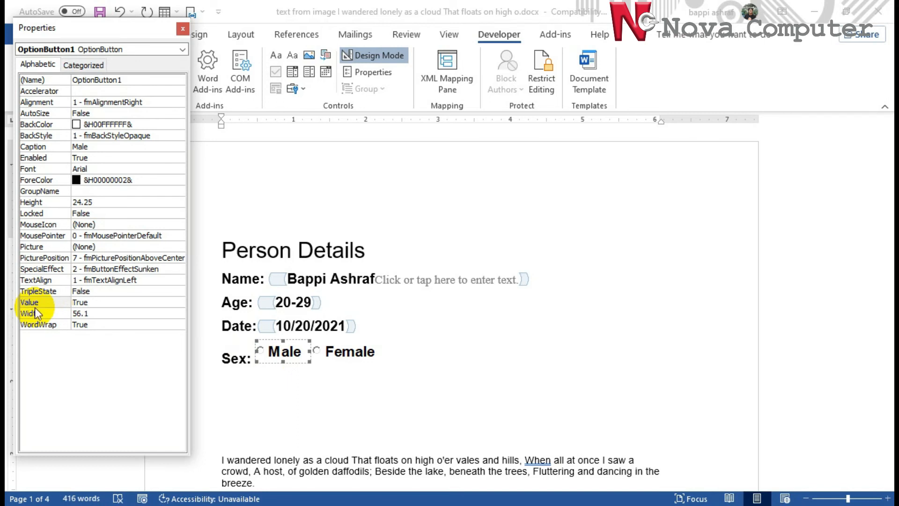
key(Return)
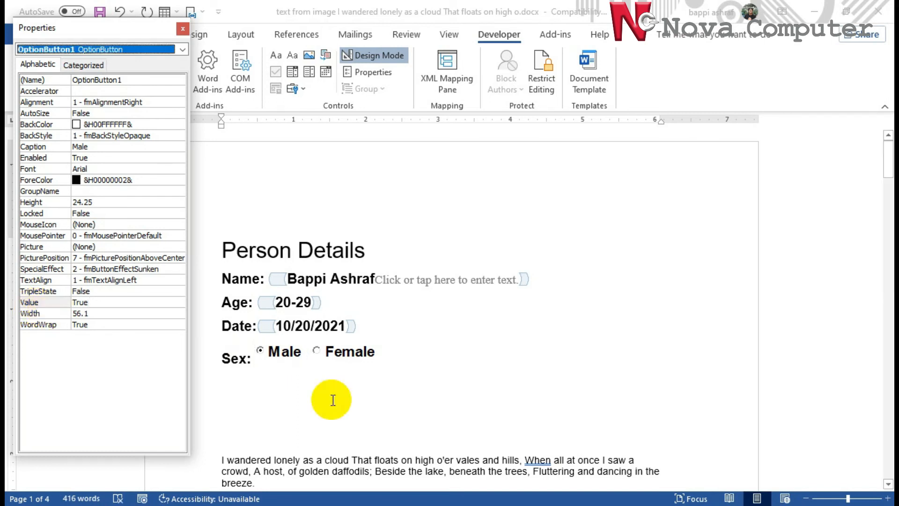
Narrow the Female option button by dragging its right handle left
click(399, 357)
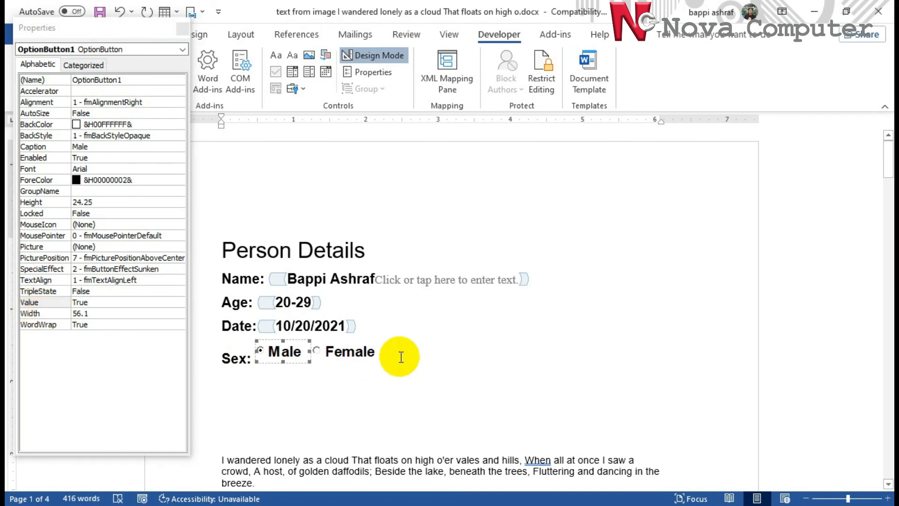
click(404, 353)
click(458, 356)
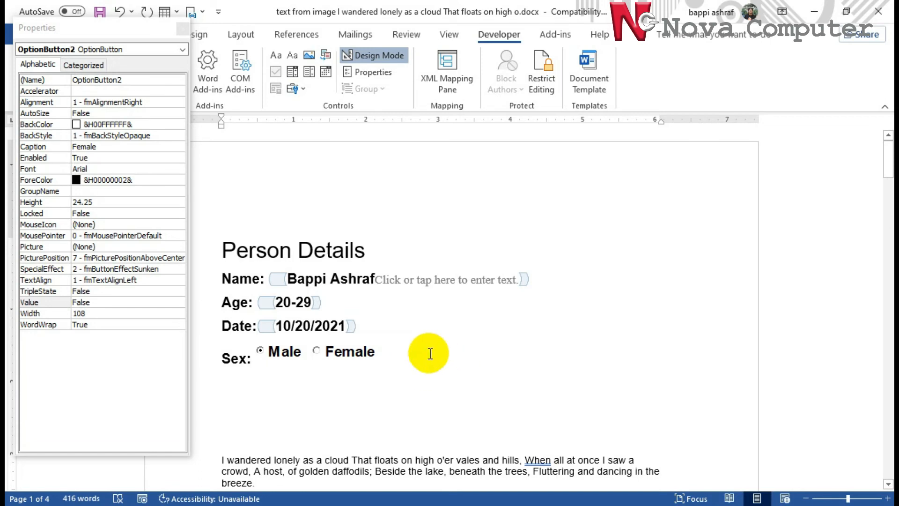
click(406, 354)
drag(418, 352, 373, 351)
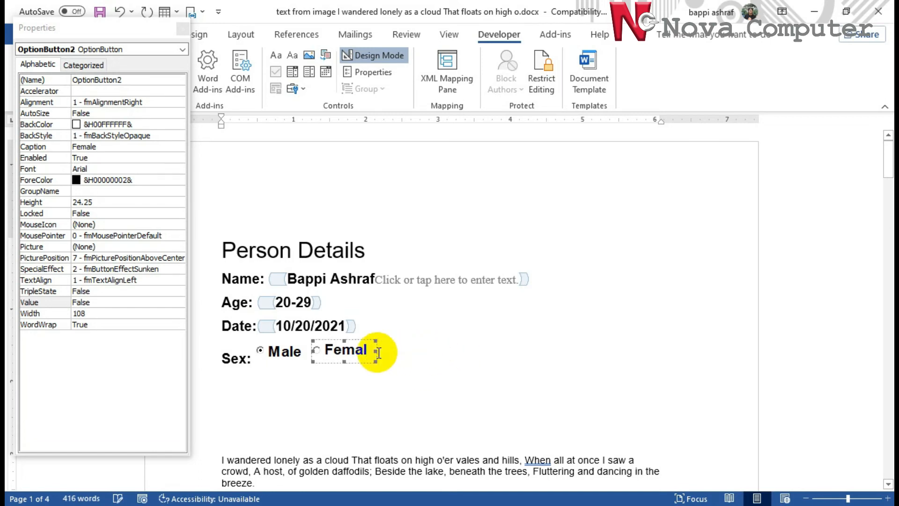
Insert a legacy check box form field after the option buttons and label it male
click(400, 353)
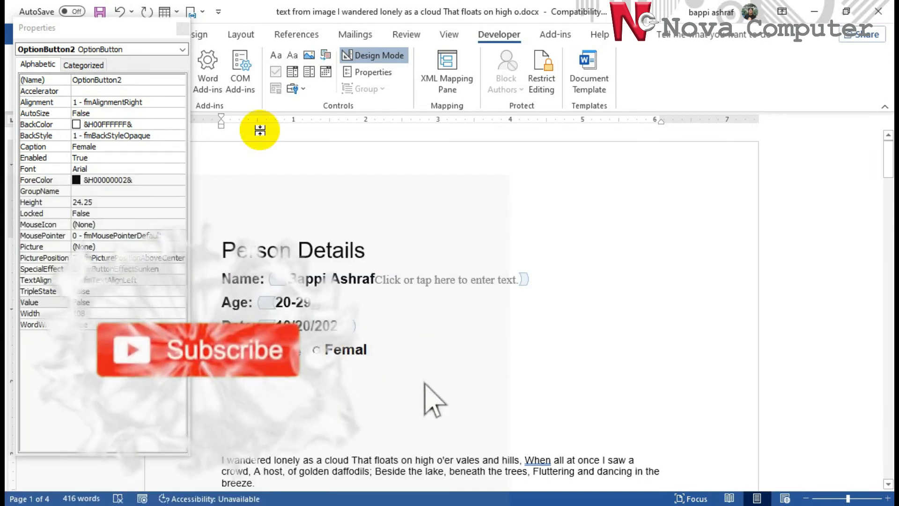
click(301, 91)
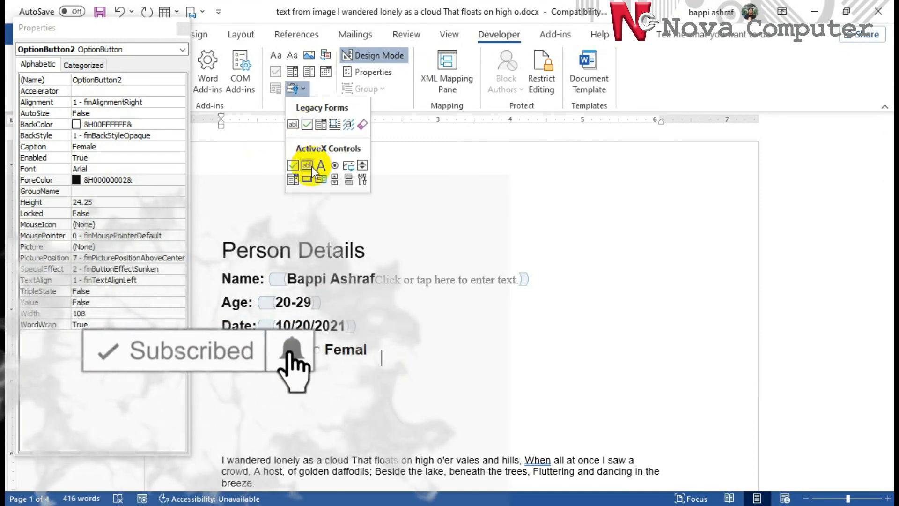
click(307, 124)
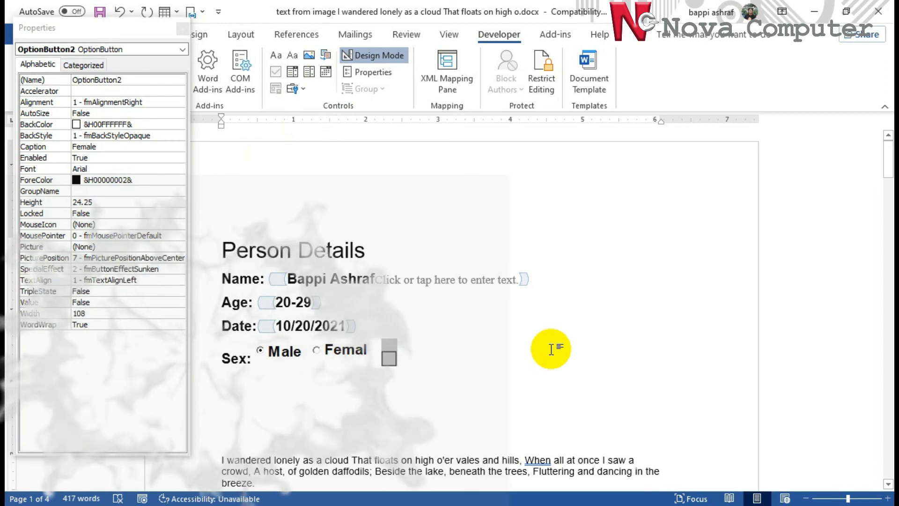
text(male)
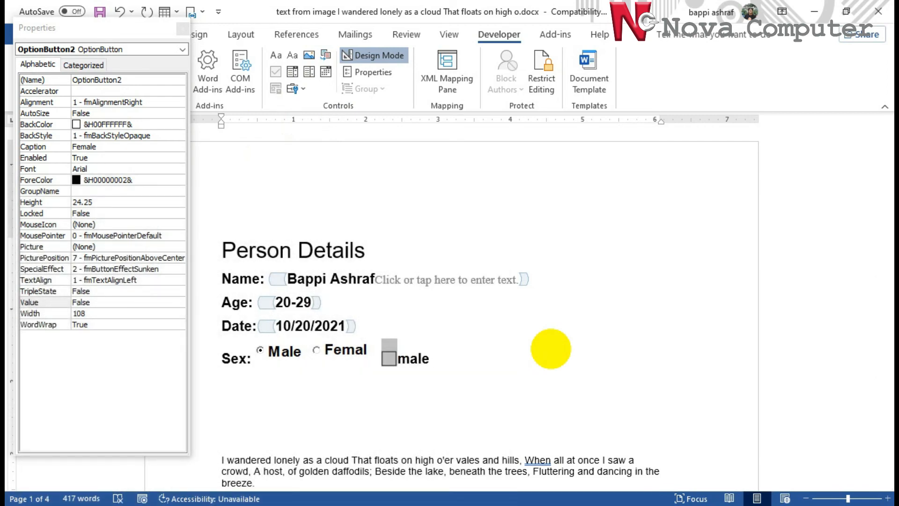
Add a second check box labelled Female and close the Properties panel
click(303, 90)
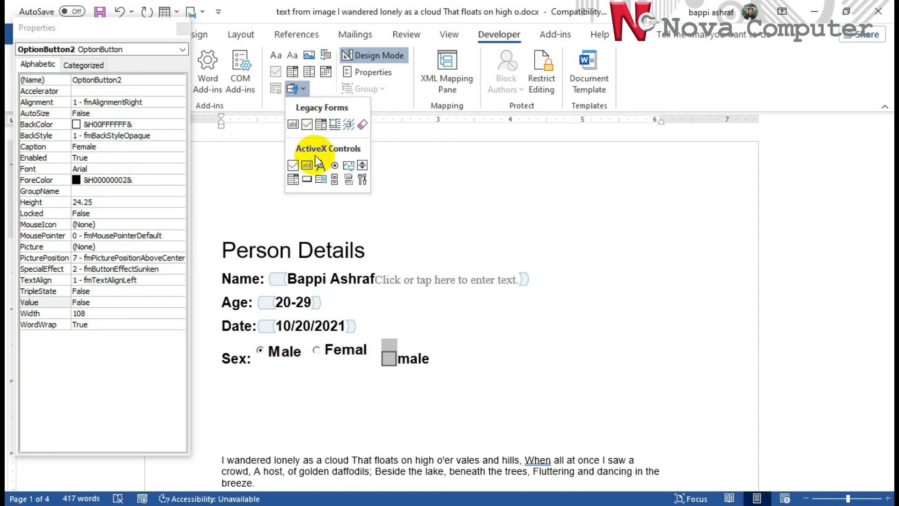
click(307, 124)
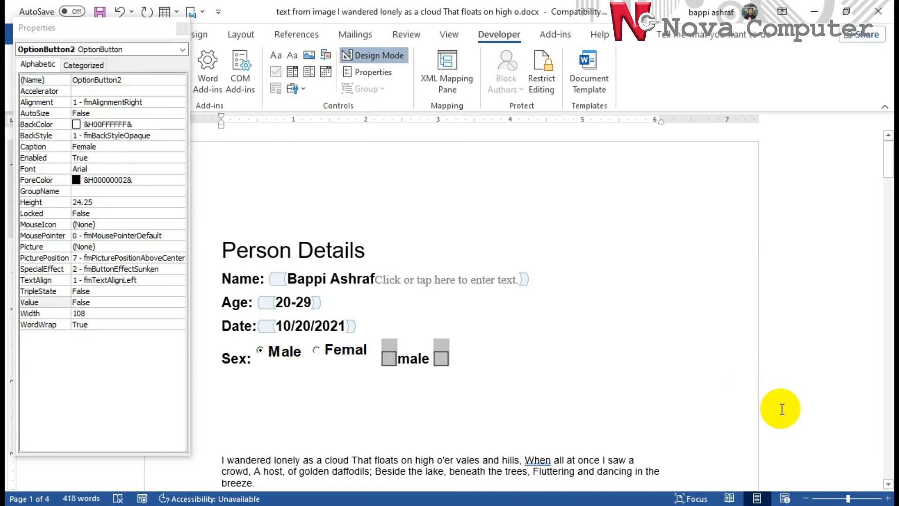
text(Female)
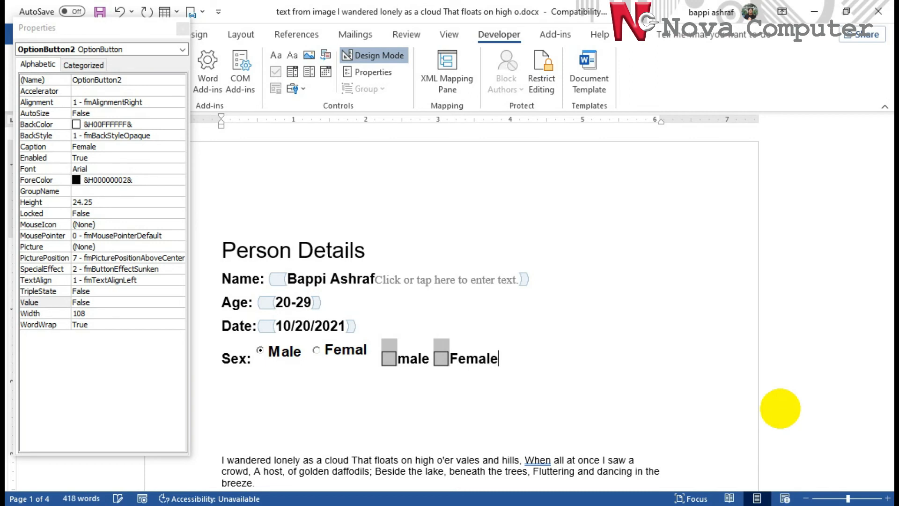
click(489, 432)
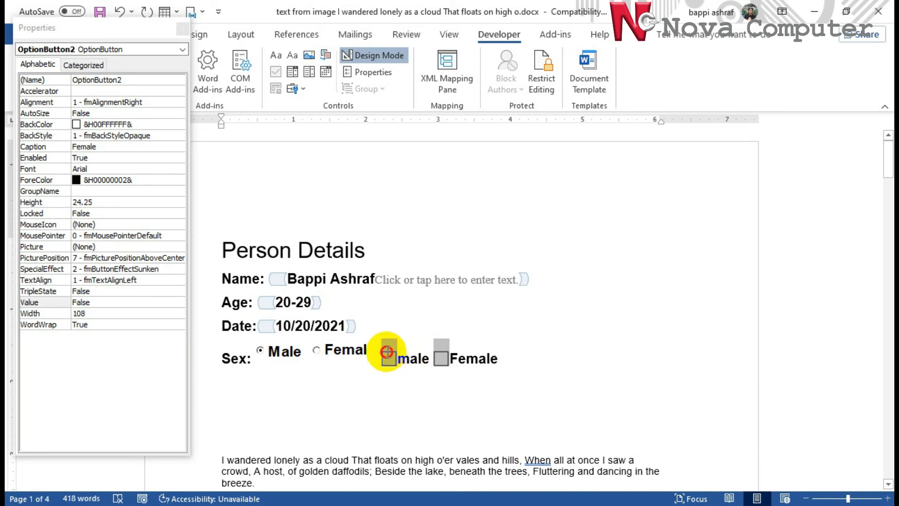
click(182, 28)
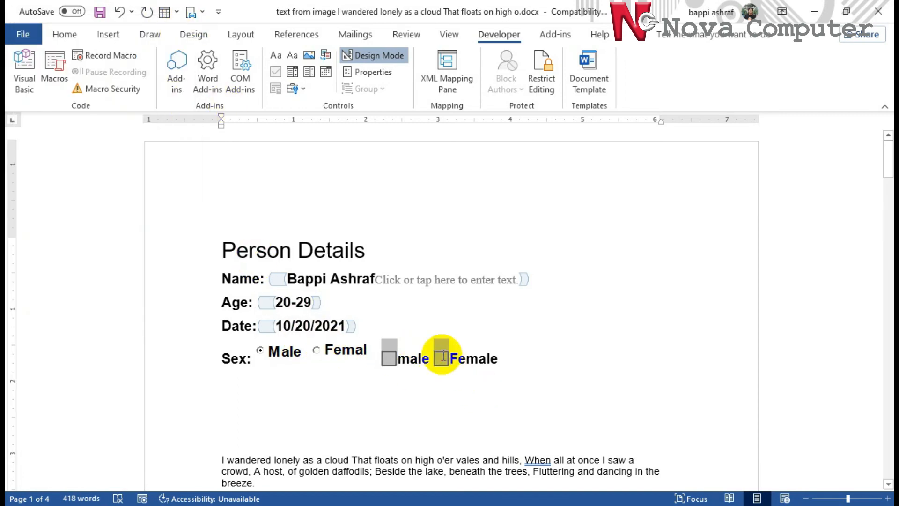
click(389, 357)
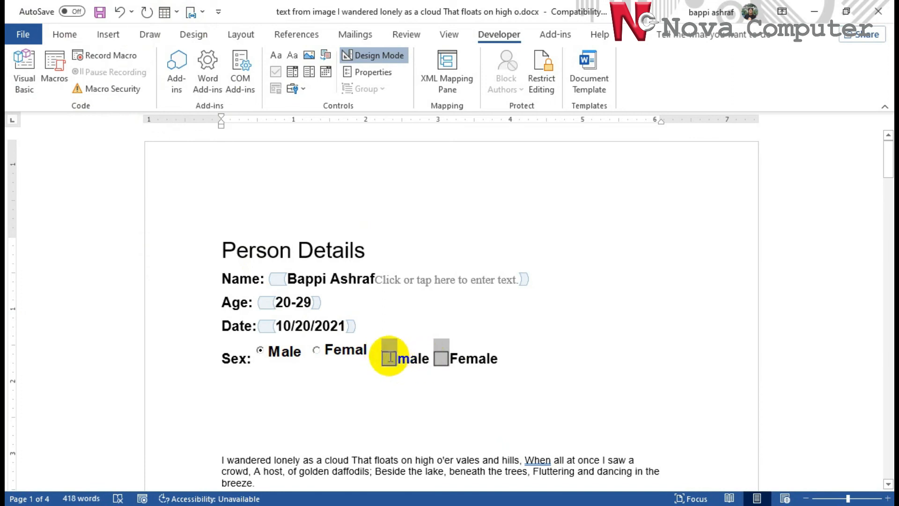
Set the male check box's default value to Checked, leaving the Female box empty
click(376, 74)
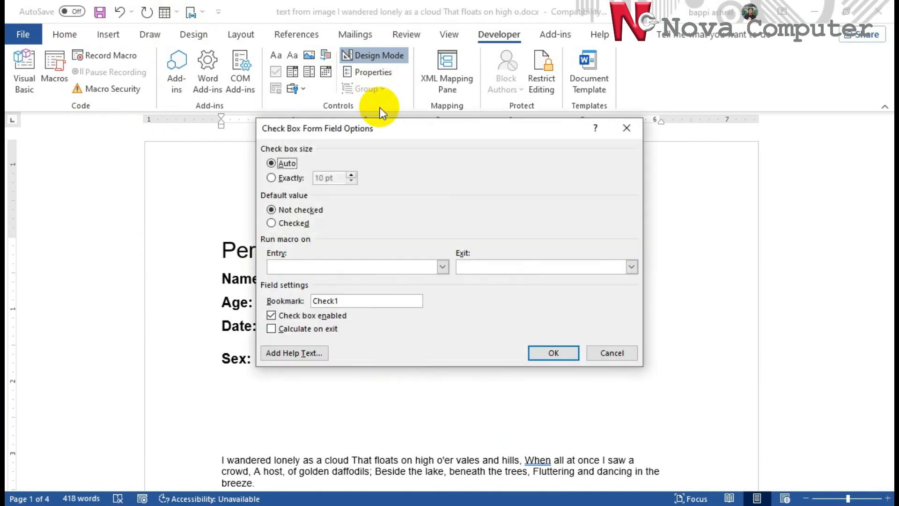
click(277, 224)
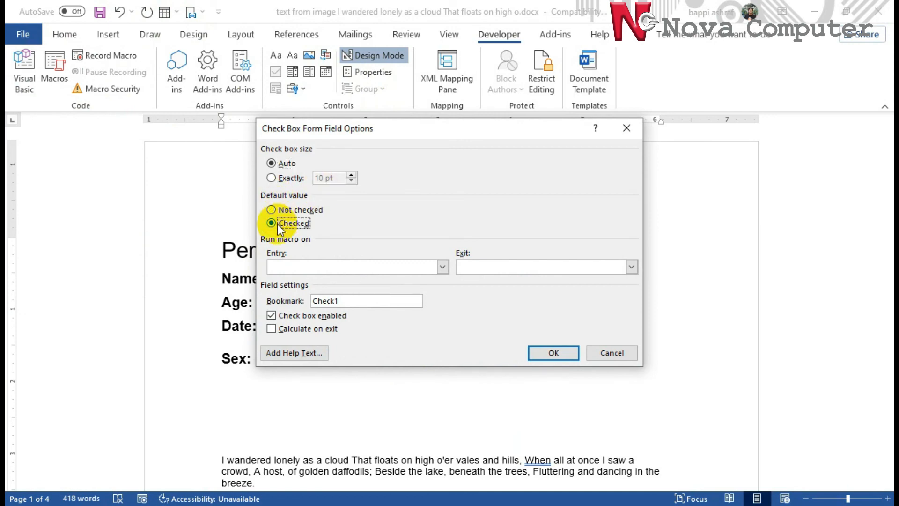
click(546, 356)
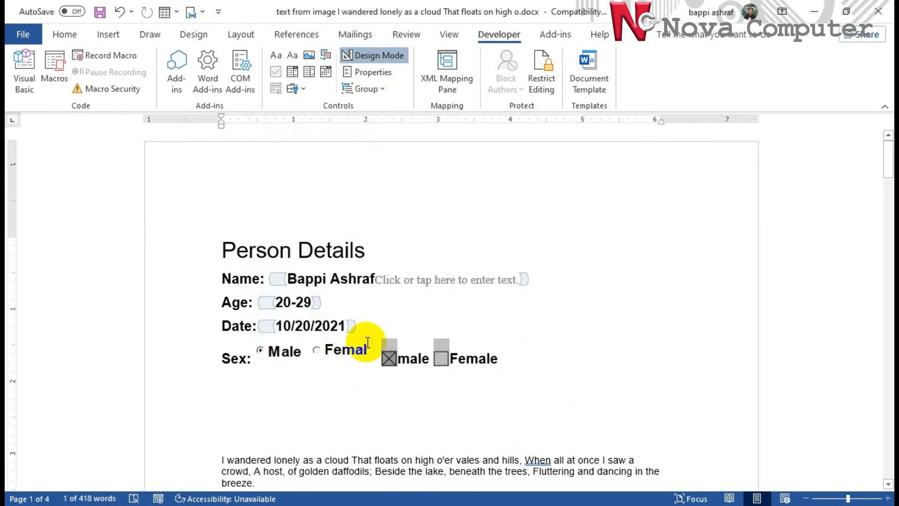
click(491, 382)
scroll(586, 366, down, 3)
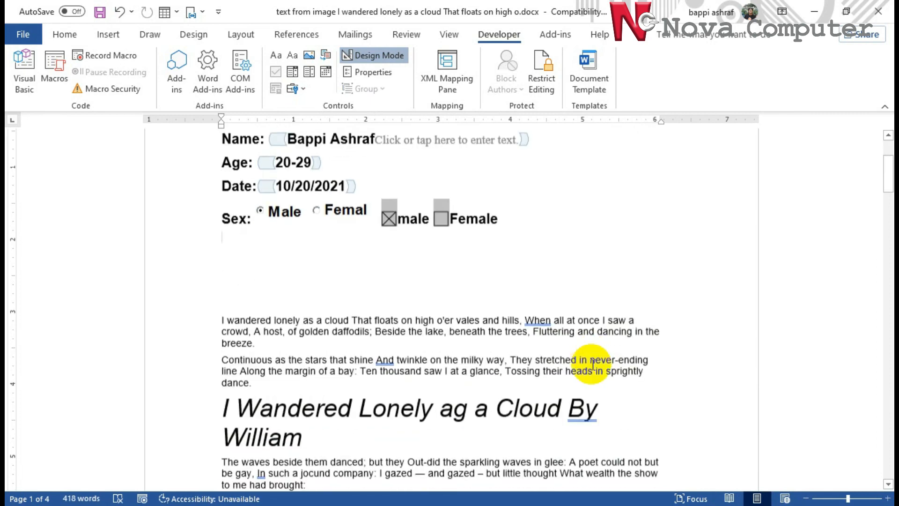
scroll(593, 366, up, 1)
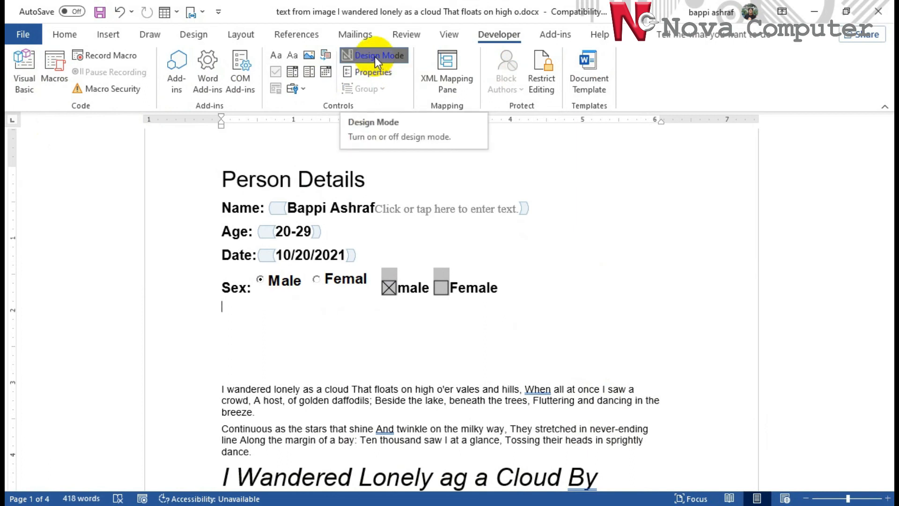
Turn off Design Mode and select the text on the Name line
click(375, 56)
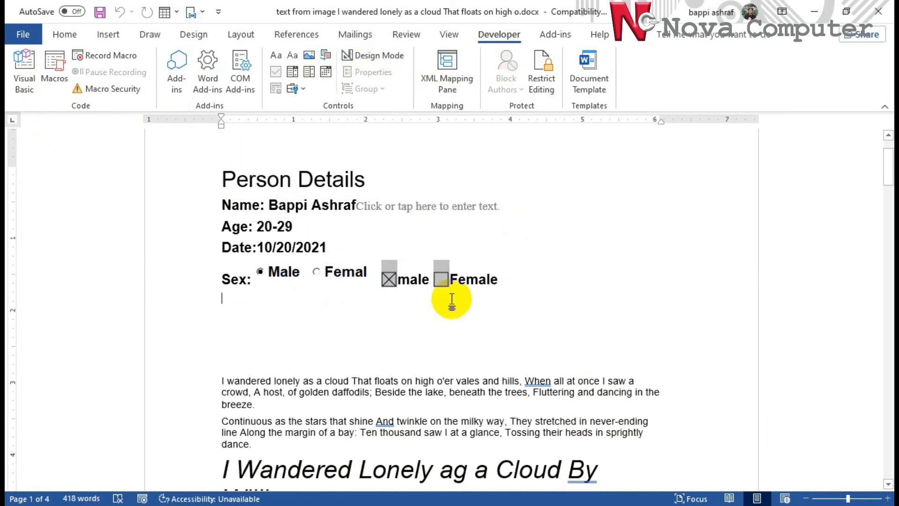
drag(407, 207, 499, 213)
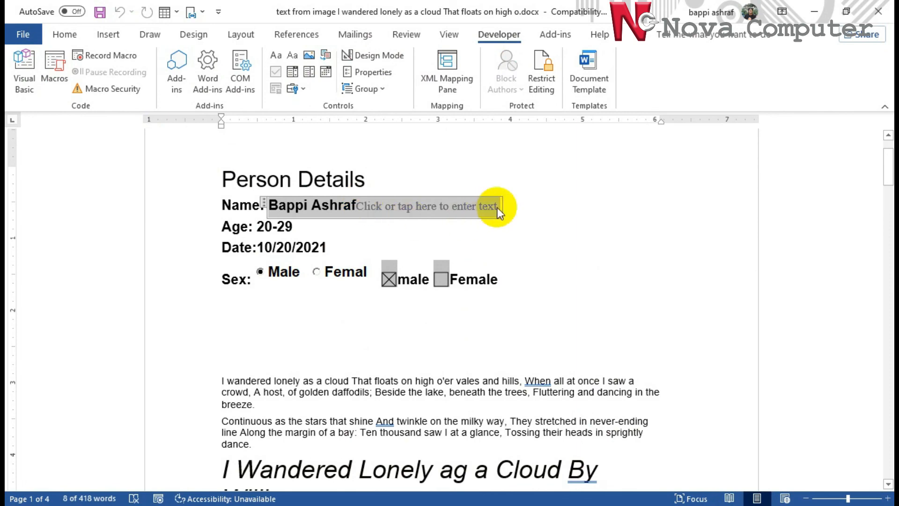
click(500, 203)
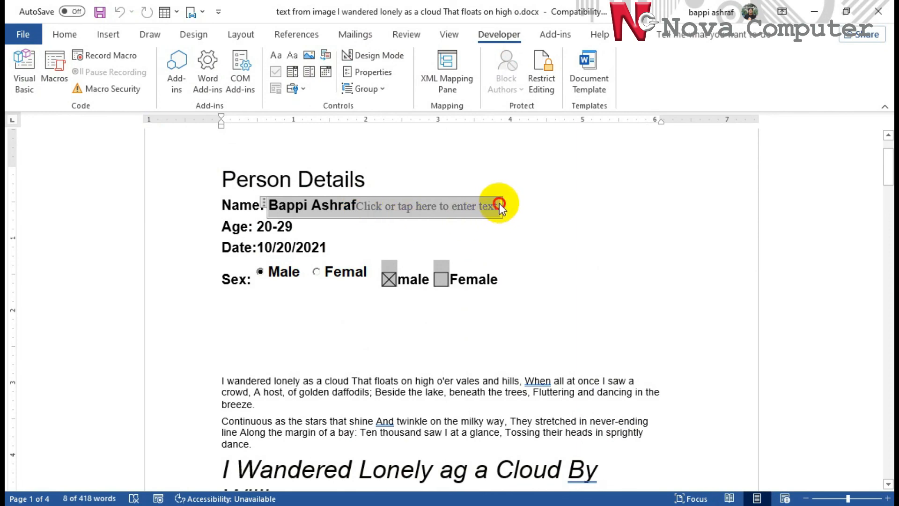
triple_click(442, 207)
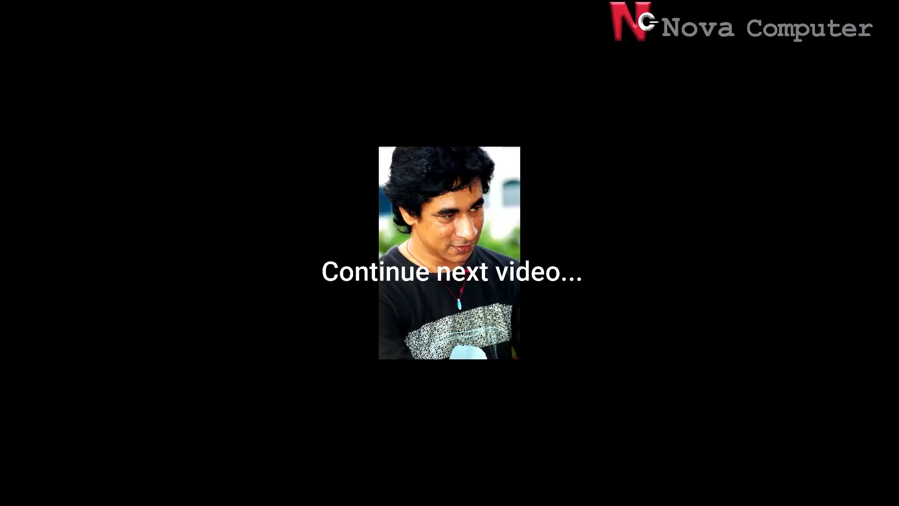